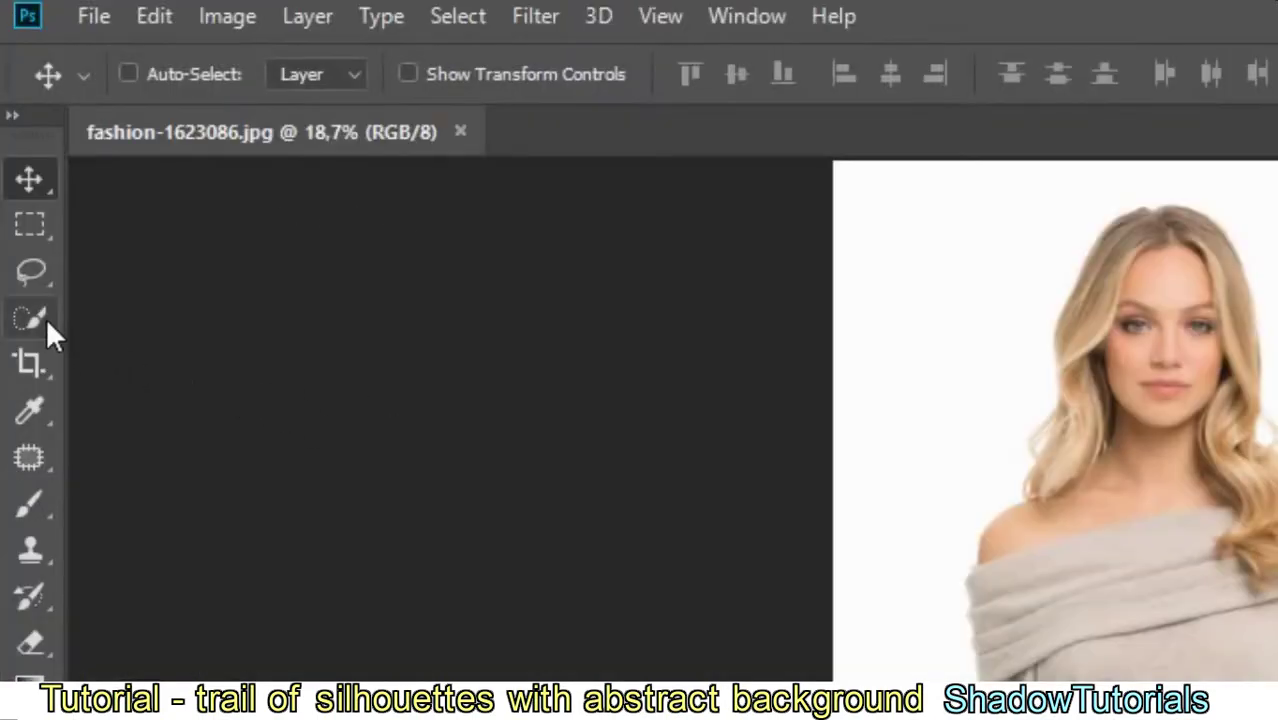
# Quick-select the model's hair, face, sweater and jeans, excluding the gap inside her bent arm.
pyautogui.click(44, 318)
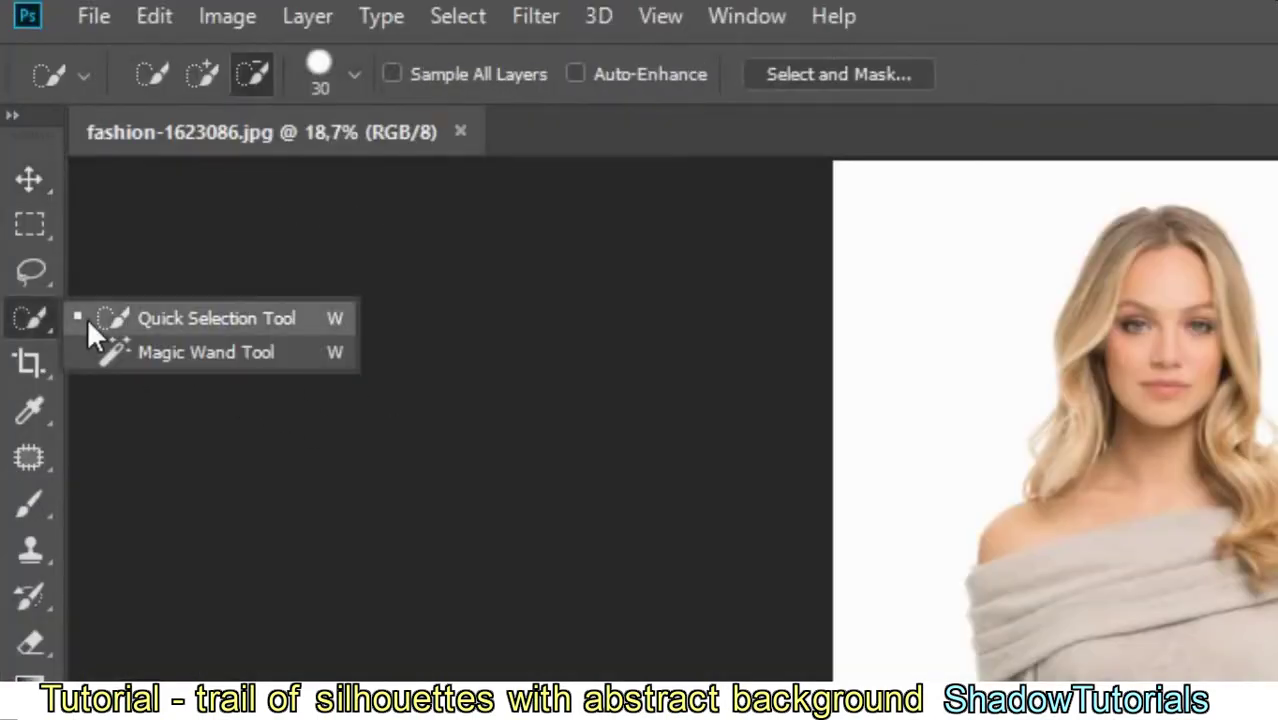
pyautogui.click(299, 315)
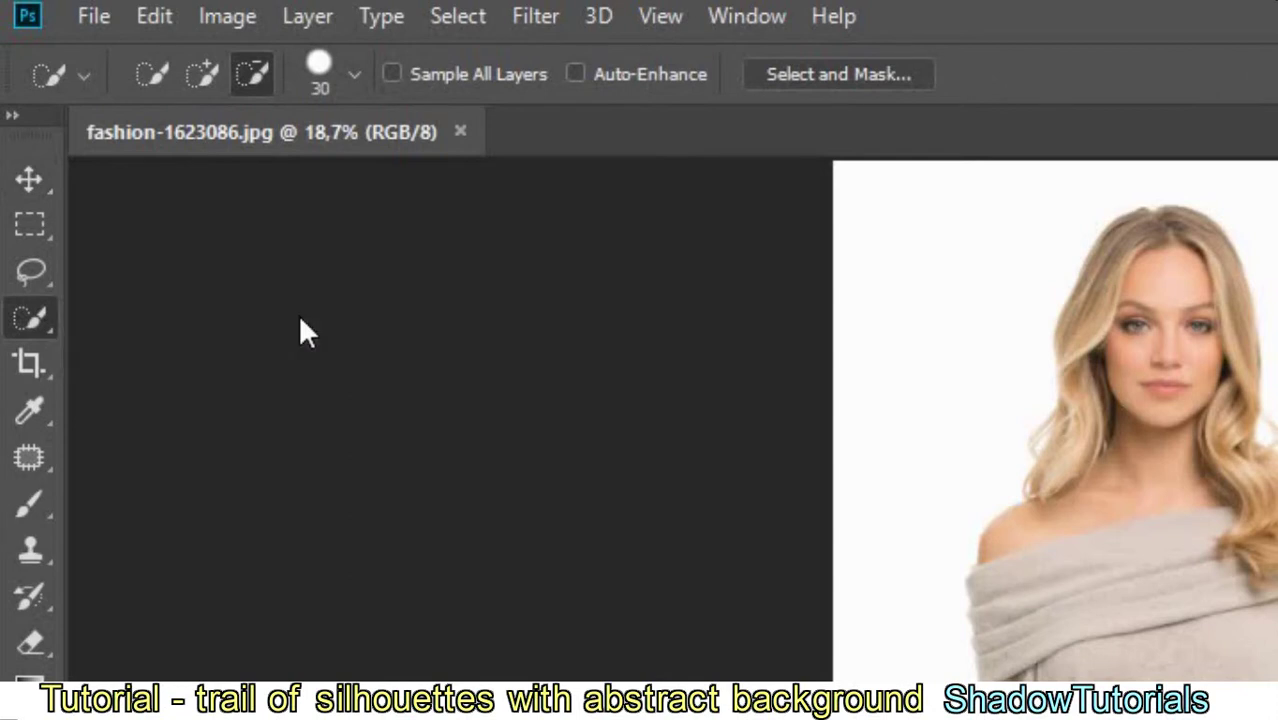
pyautogui.click(203, 76)
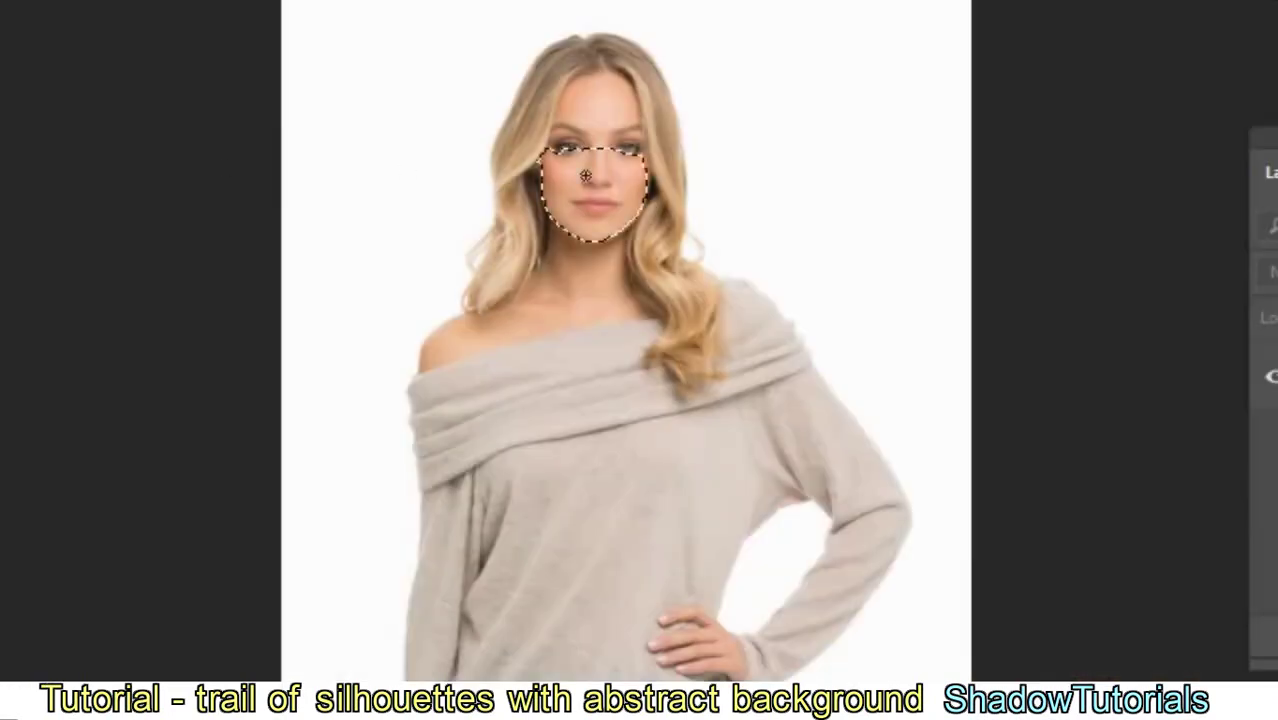
pyautogui.moveTo(585, 176)
pyautogui.mouseDown()
pyautogui.moveTo(487, 598)
pyautogui.moveTo(855, 388)
pyautogui.mouseUp()
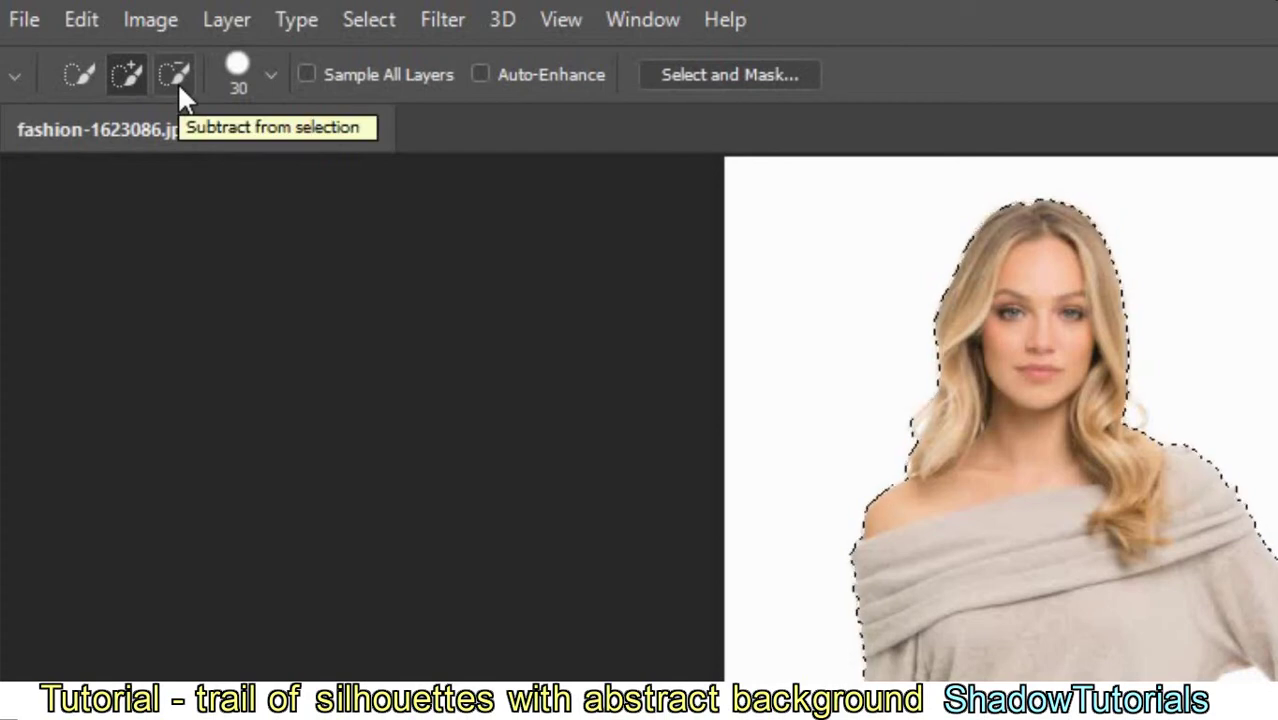
pyautogui.click(177, 82)
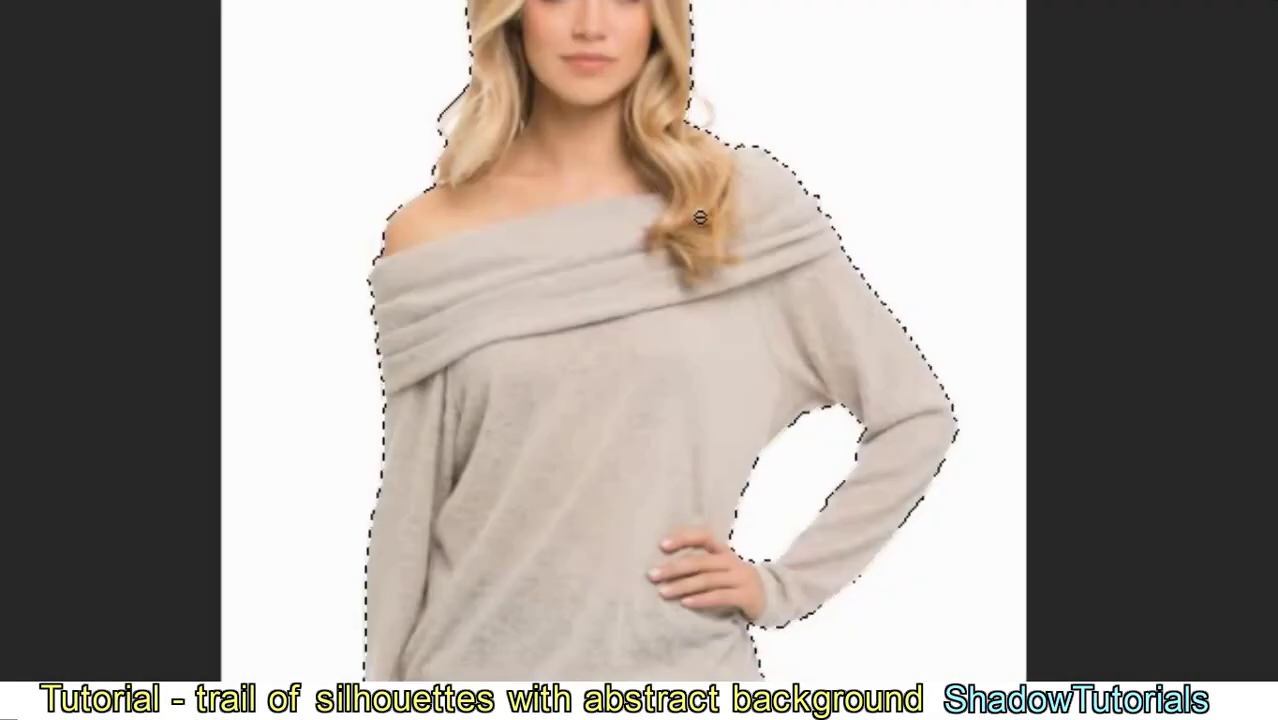
pyautogui.rightClick(701, 223)
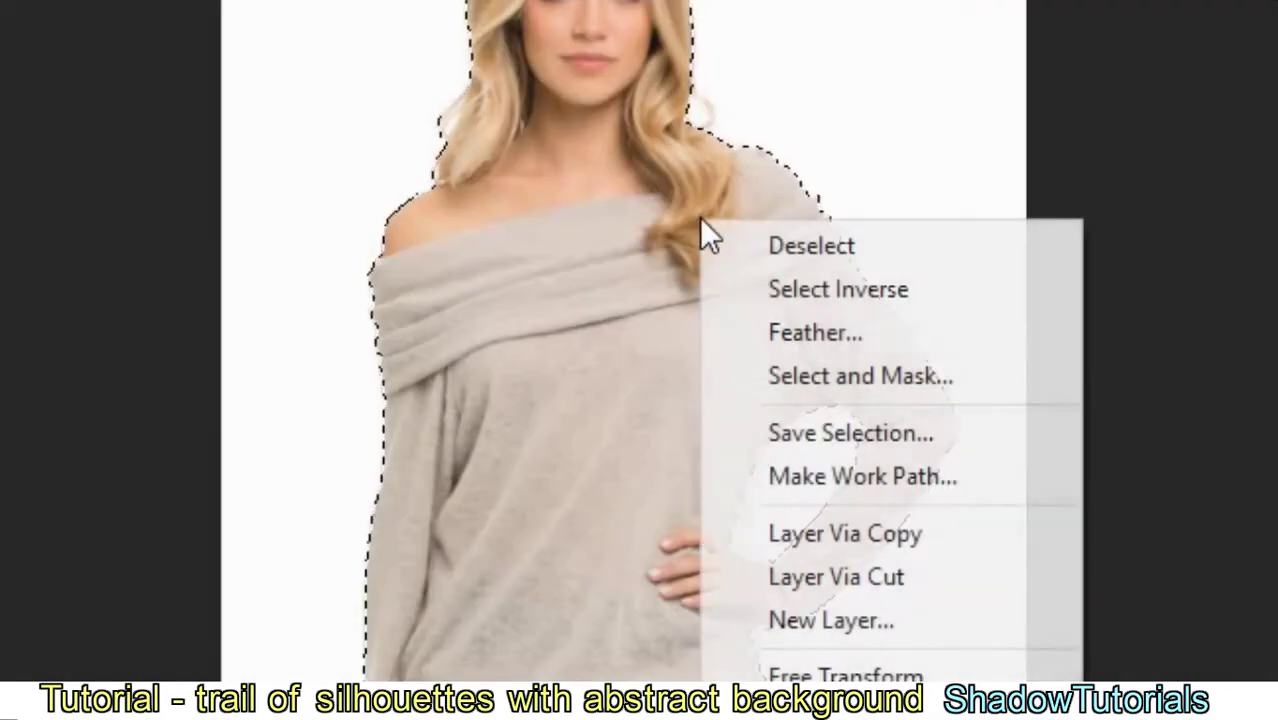
# In Select and Mask, zoom on the hair and set Smooth 34, Shift Edge -29%.
pyautogui.click(982, 382)
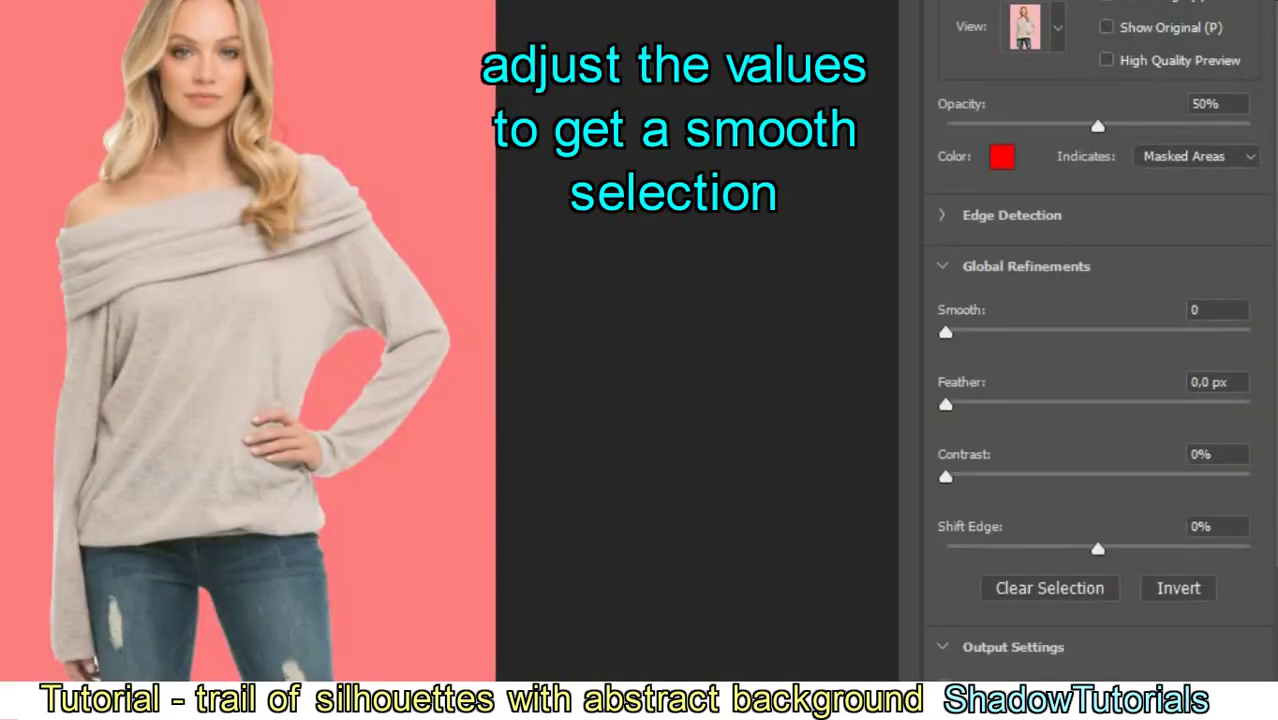
pyautogui.click(95, 122)
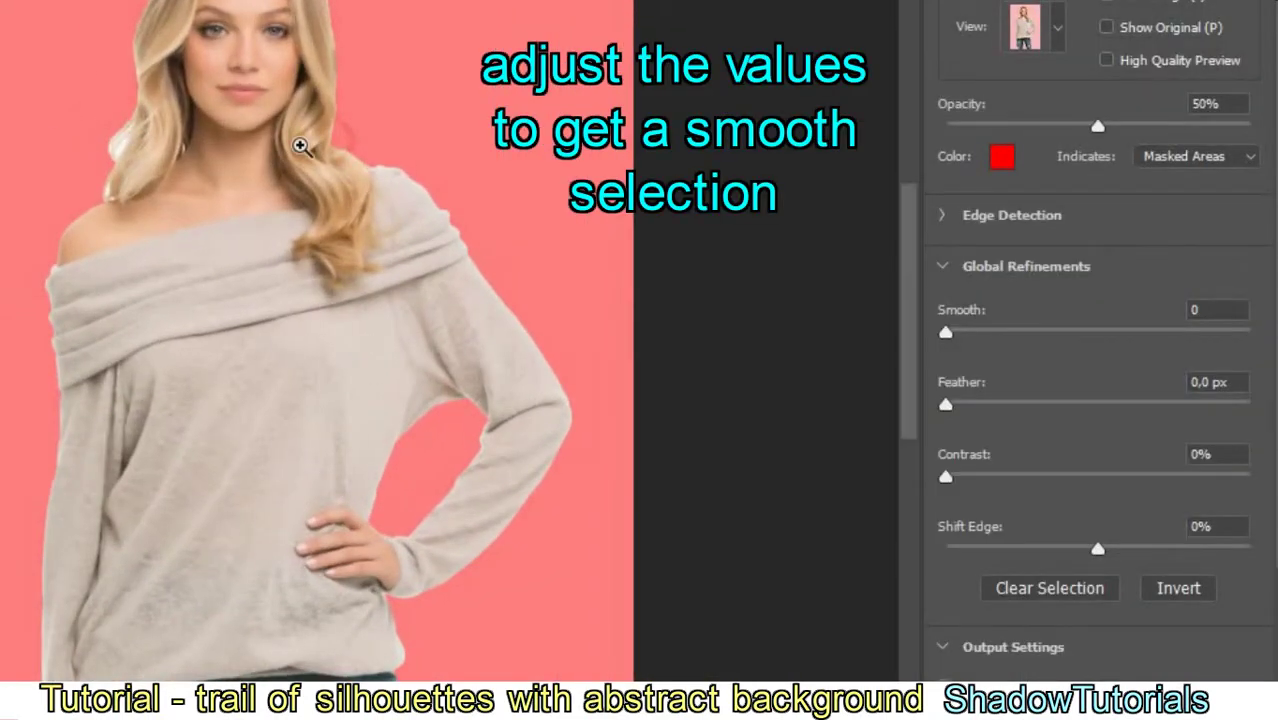
pyautogui.click(300, 145)
pyautogui.scroll(2, 300, 150)
pyautogui.scroll(2, 296, 157)
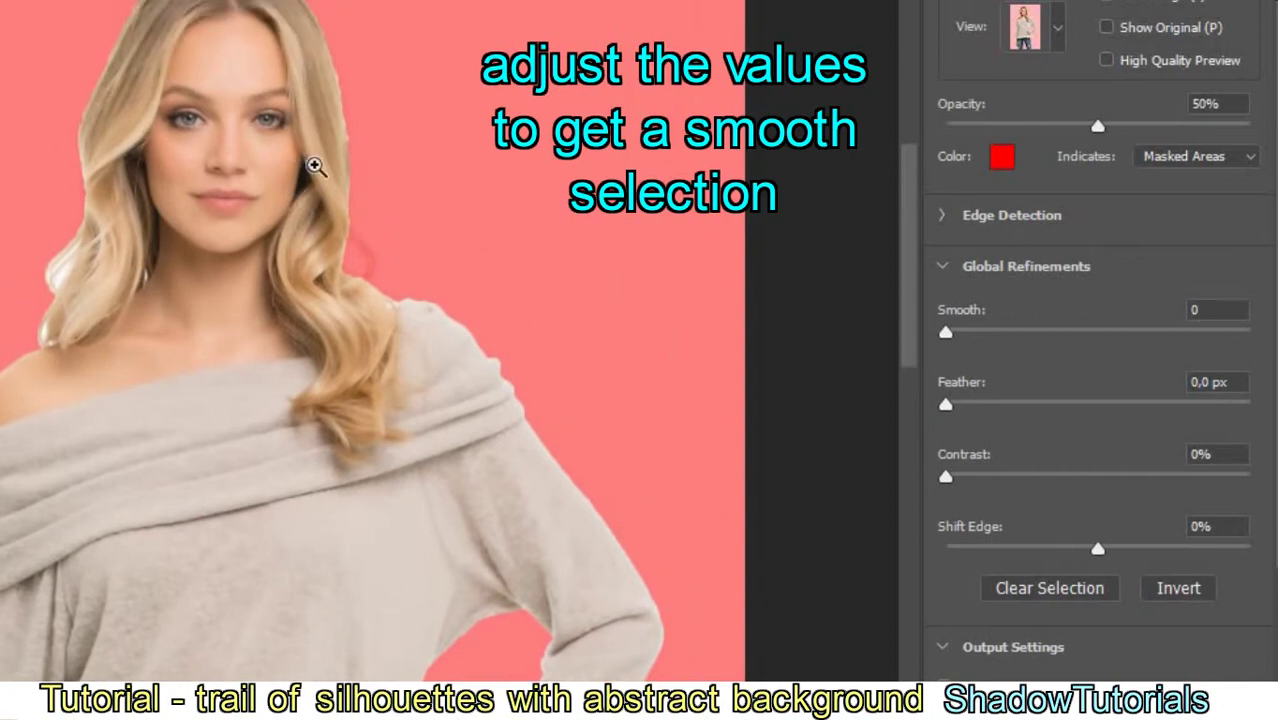
pyautogui.moveTo(945, 333); pyautogui.dragTo(1013, 334)
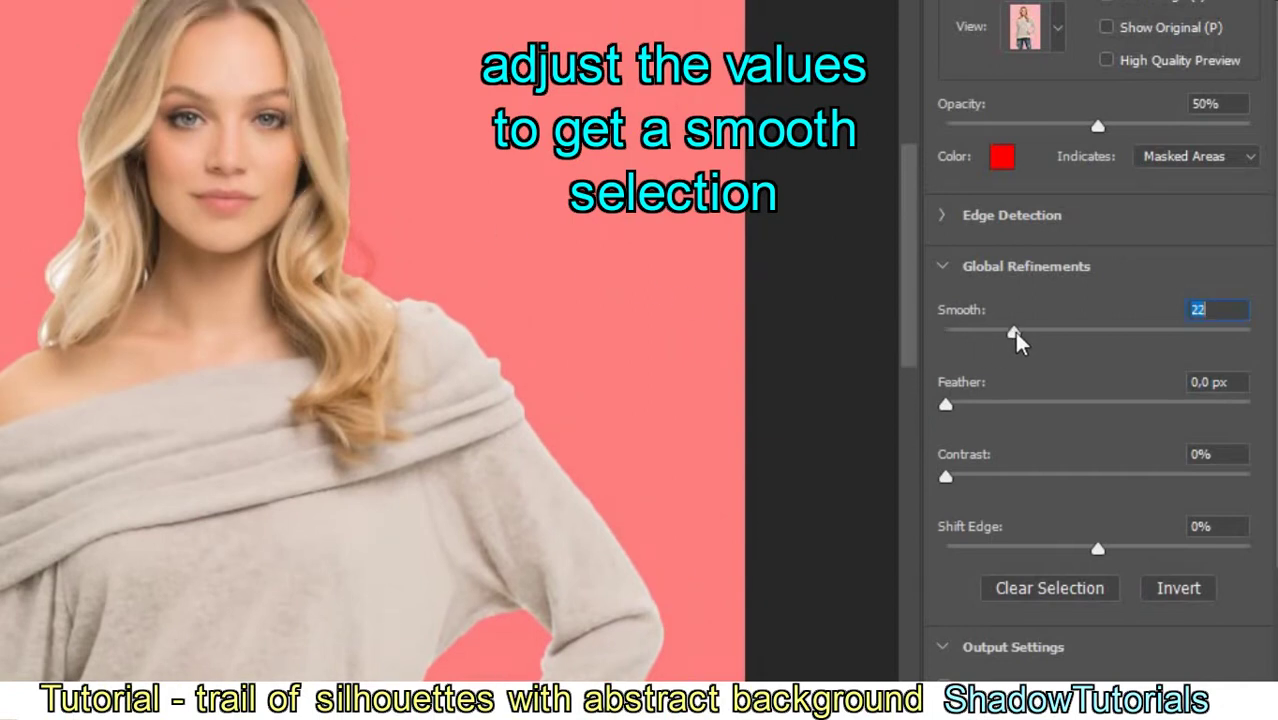
pyautogui.click(1070, 556)
pyautogui.moveTo(1069, 556); pyautogui.dragTo(1053, 552)
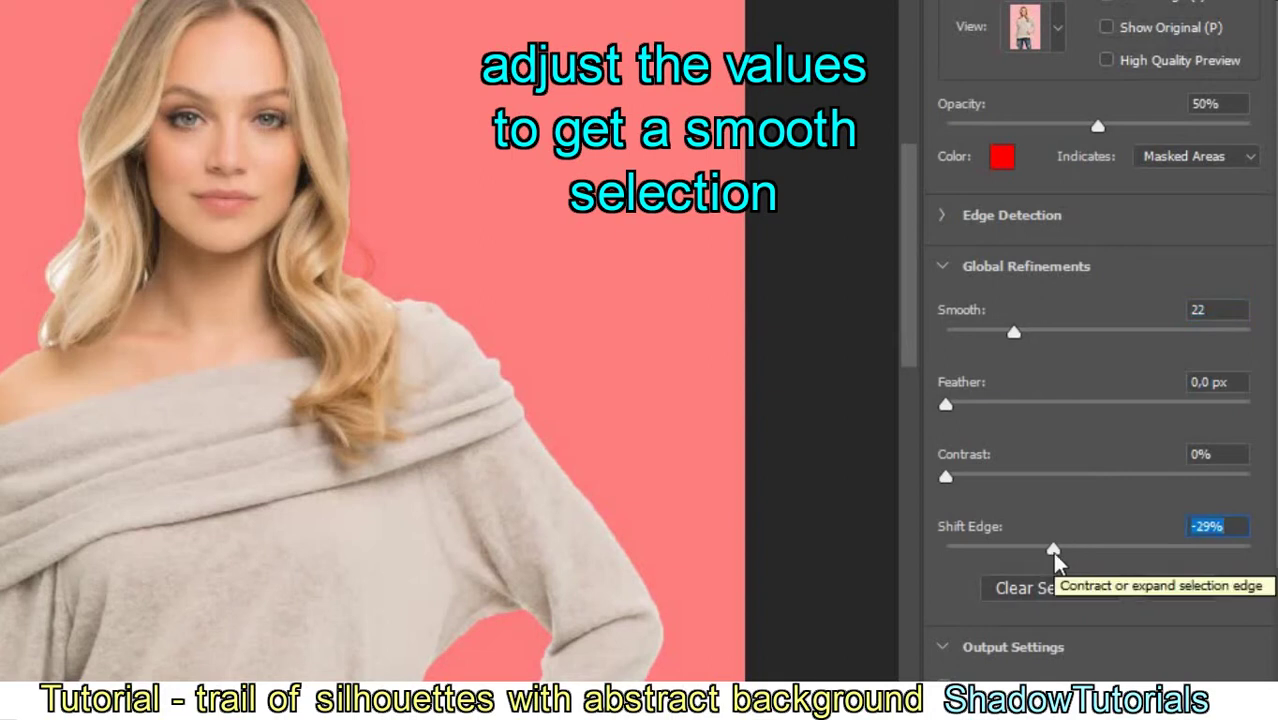
pyautogui.click(1052, 333)
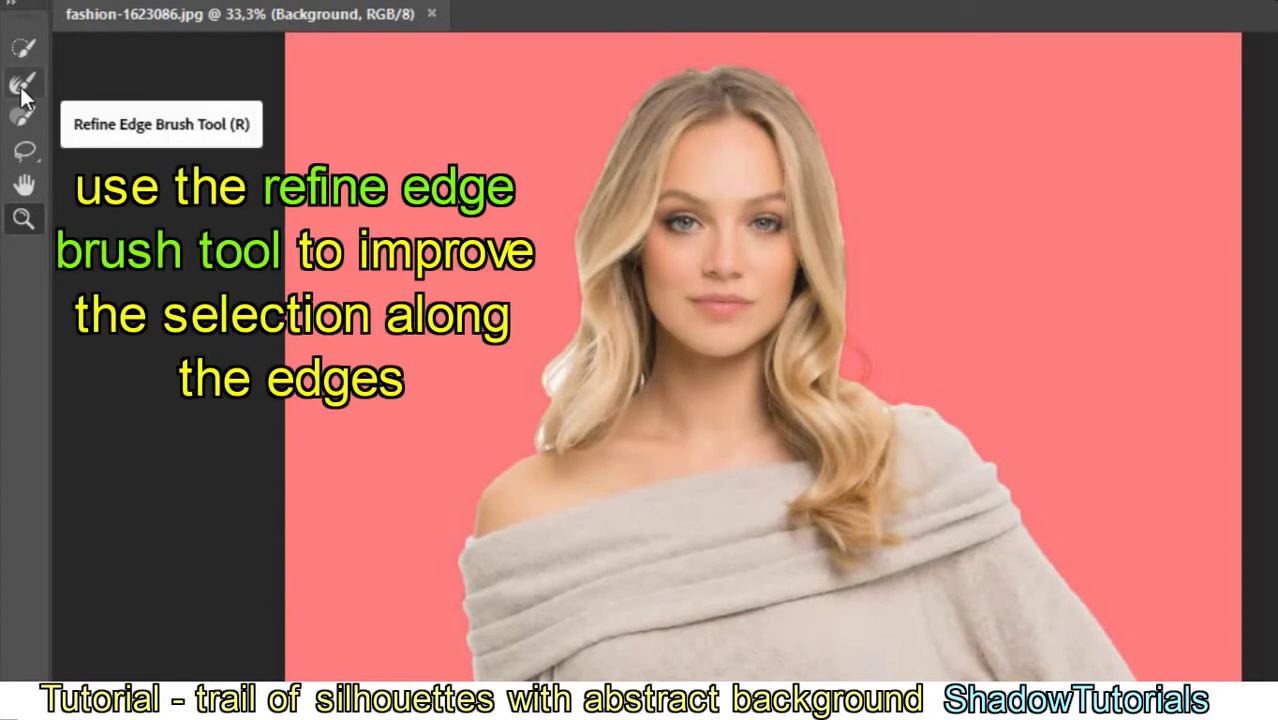
# Resize the Refine Edge Brush and brush along the model's left hair edge.
pyautogui.click(22, 90)
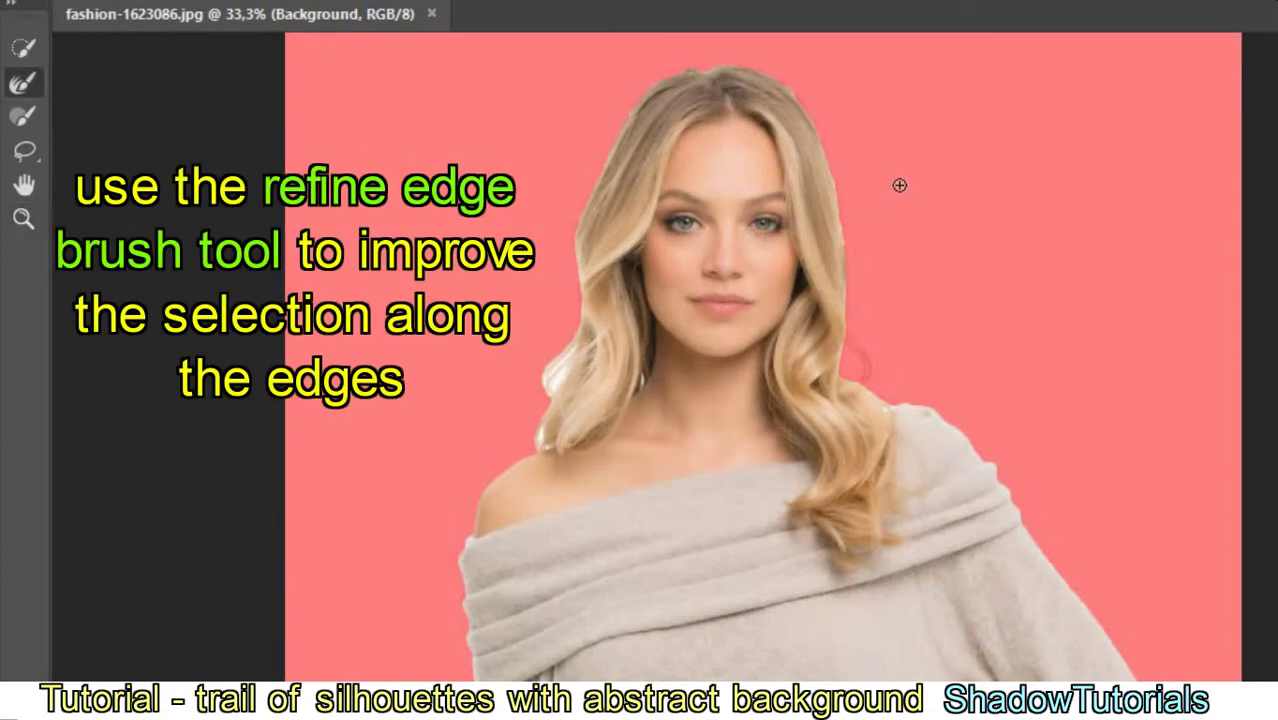
pyautogui.rightClick(899, 185)
pyautogui.press('Return')
pyautogui.moveTo(598, 177)
pyautogui.mouseDown()
pyautogui.moveTo(545, 445)
pyautogui.moveTo(516, 422)
pyautogui.mouseUp()
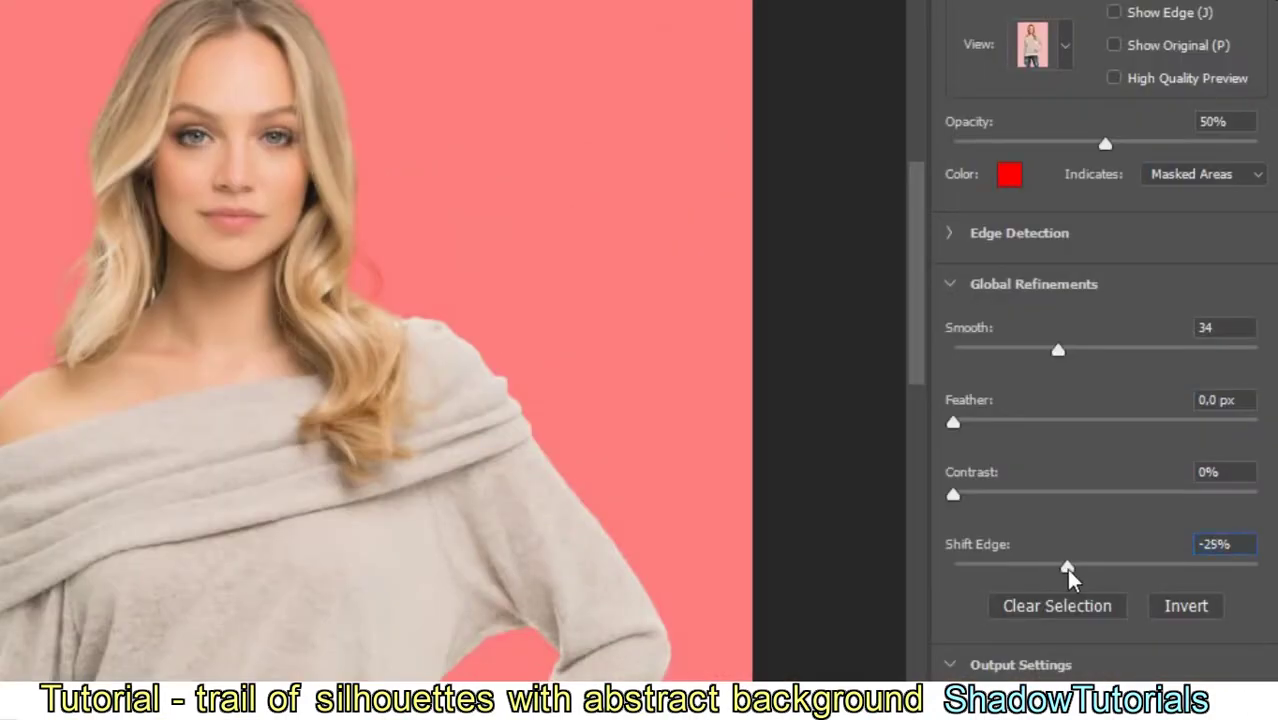
# Ease Shift Edge to -15%, refine the right hair edge, and apply the selection.
pyautogui.moveTo(1070, 571); pyautogui.dragTo(1084, 571)
pyautogui.moveTo(856, 341); pyautogui.dragTo(879, 377)
pyautogui.scroll(-5, 921, 375)
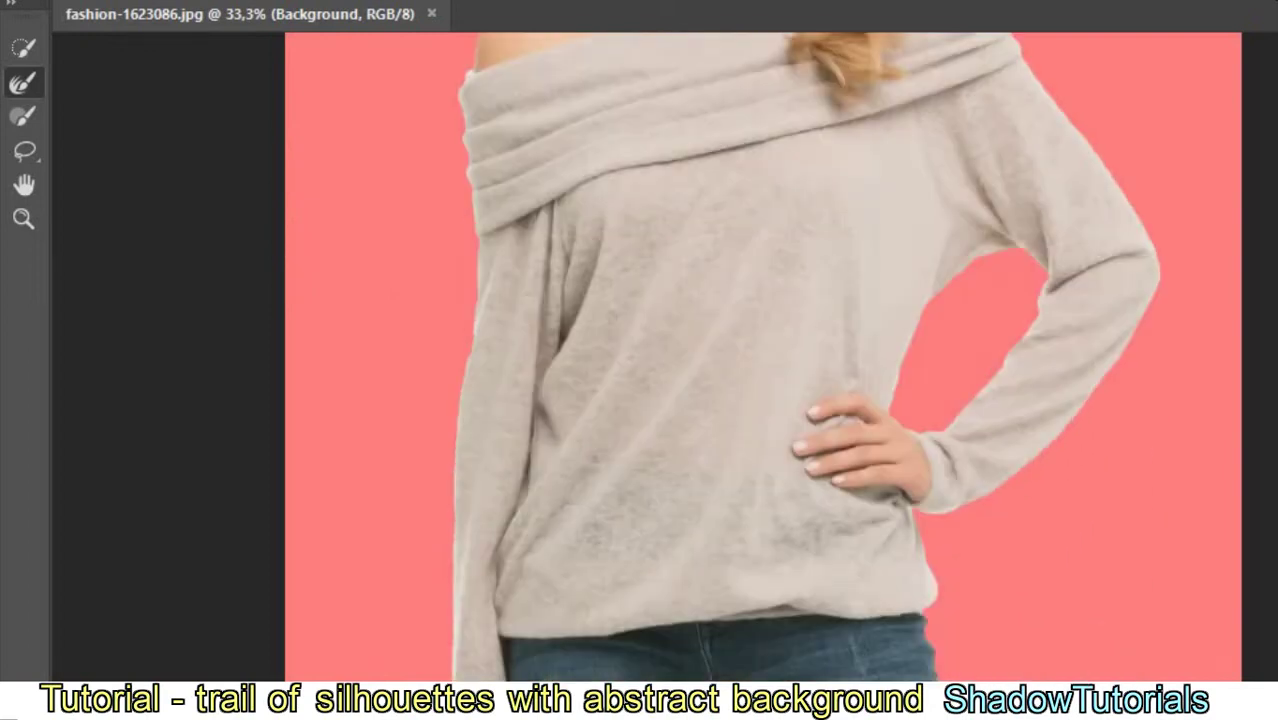
pyautogui.scroll(-3, 571, 449)
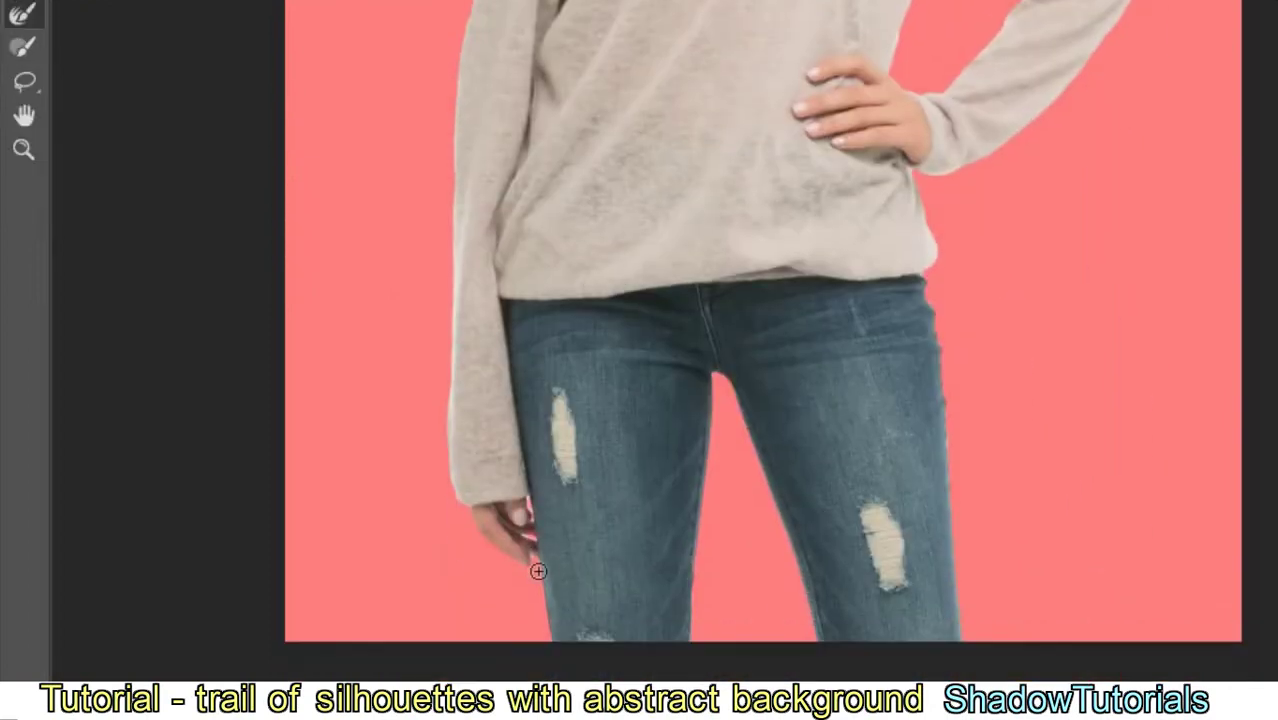
pyautogui.scroll(2, 930, 290)
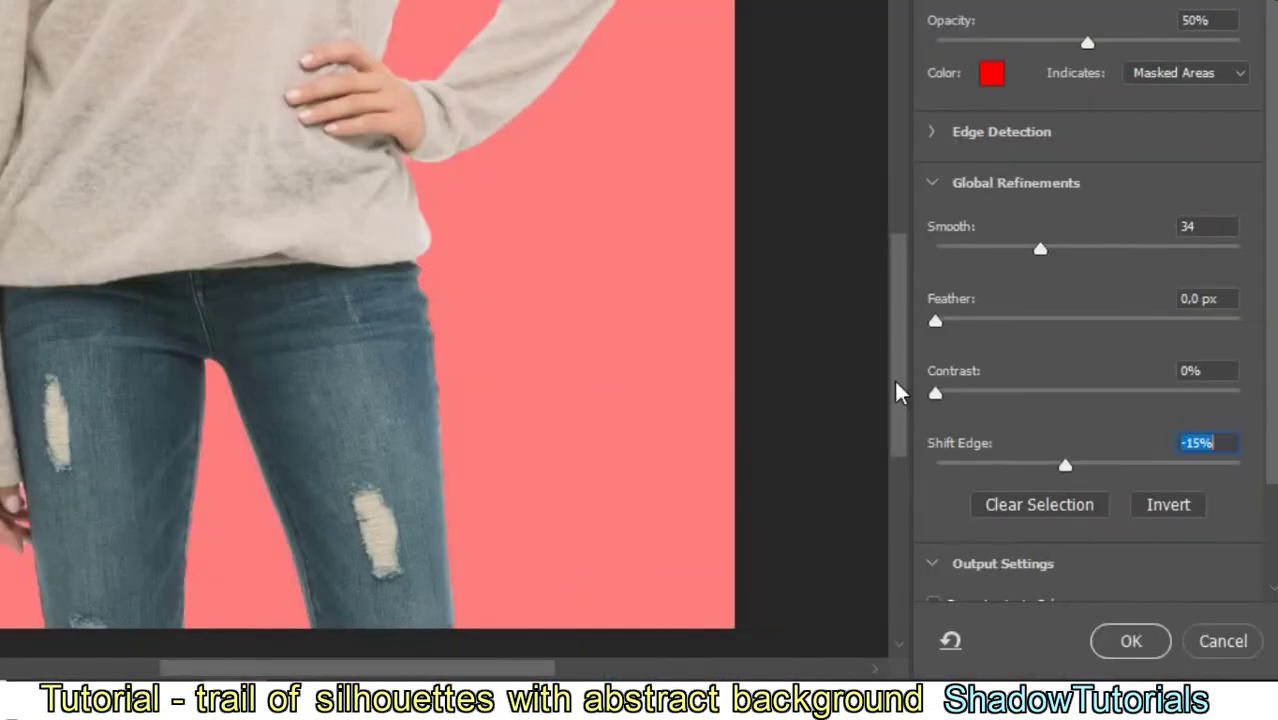
pyautogui.moveTo(899, 391); pyautogui.dragTo(884, 190)
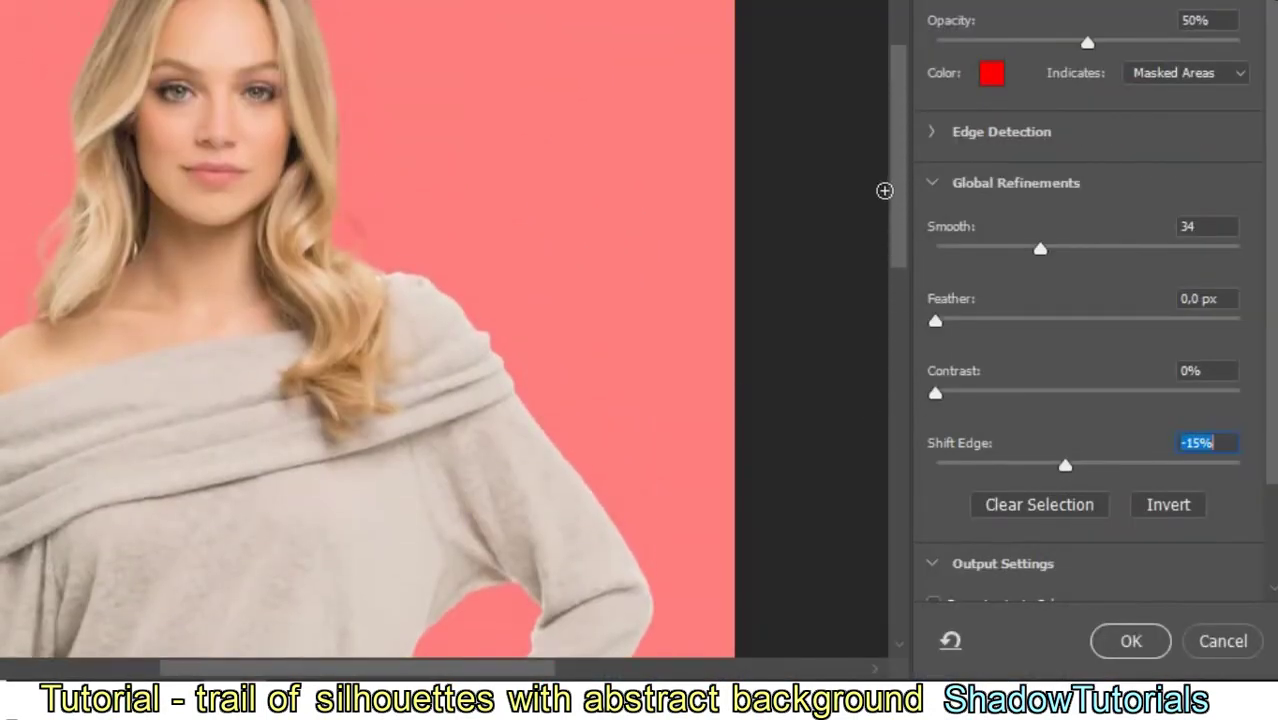
pyautogui.click(1114, 640)
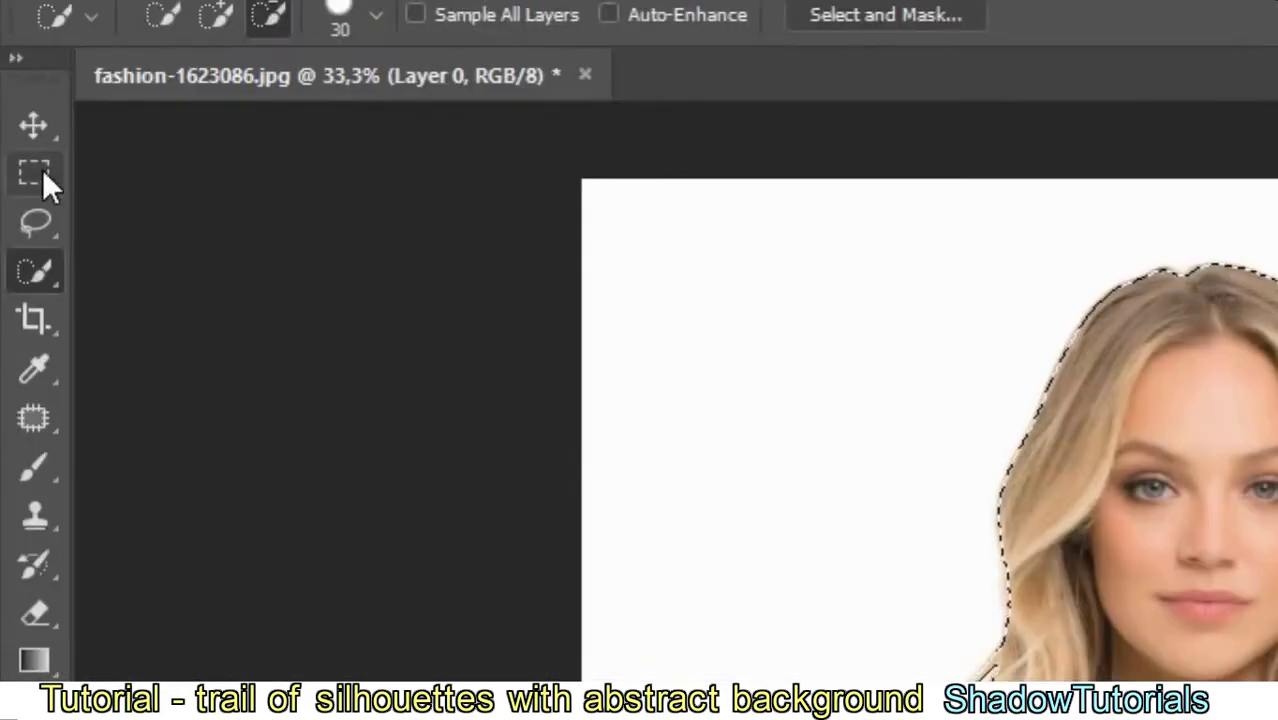
# Copy the selected model onto a new Layer 1 with Layer Via Copy.
pyautogui.click(40, 169)
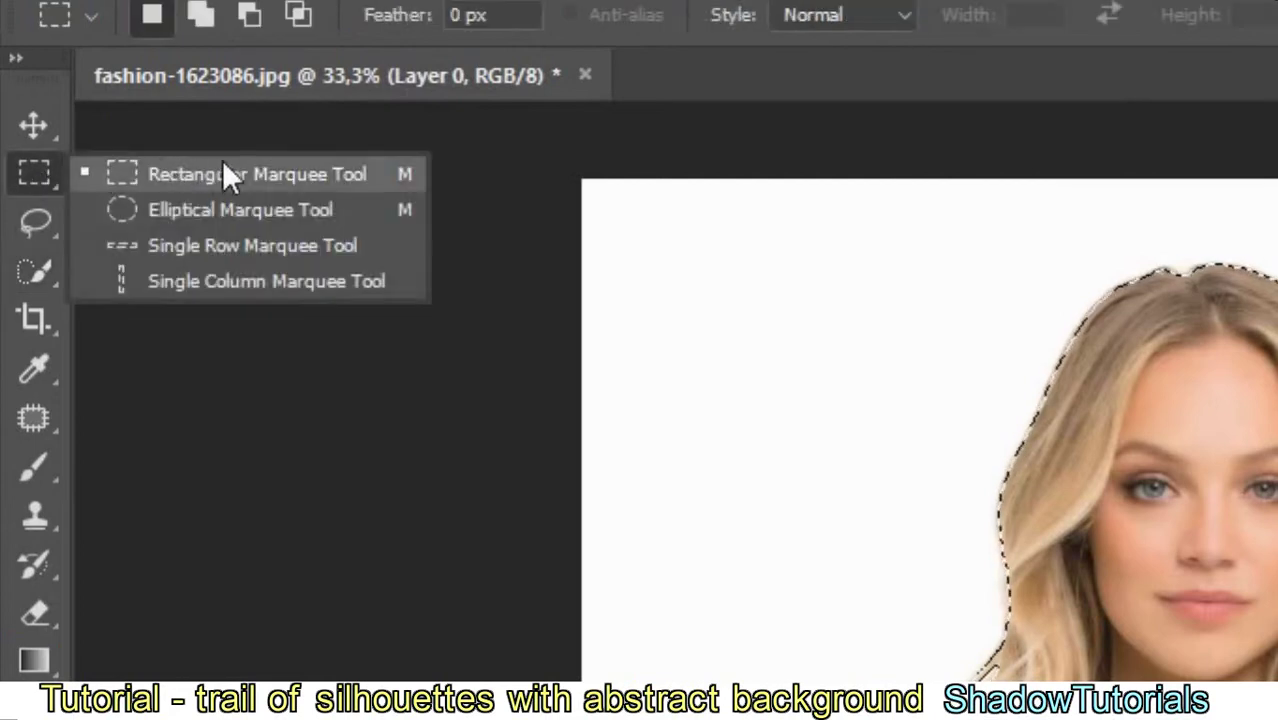
pyautogui.click(377, 175)
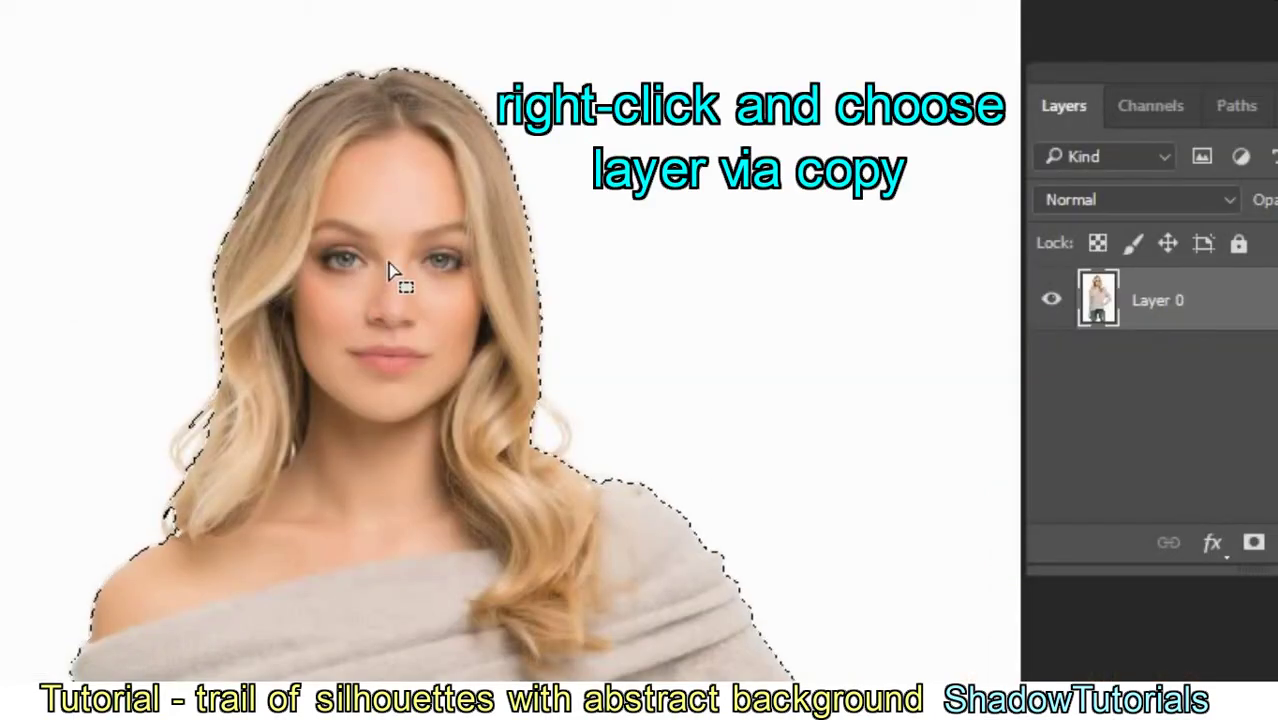
pyautogui.rightClick(393, 276)
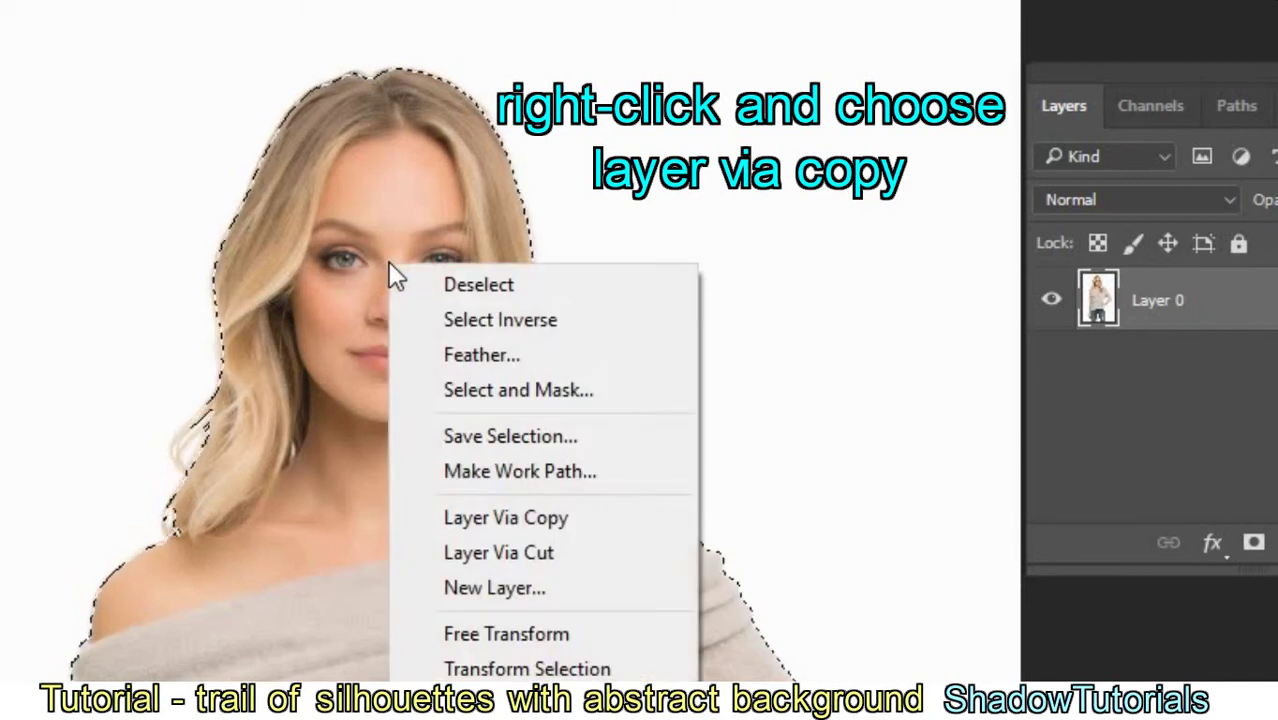
pyautogui.click(616, 520)
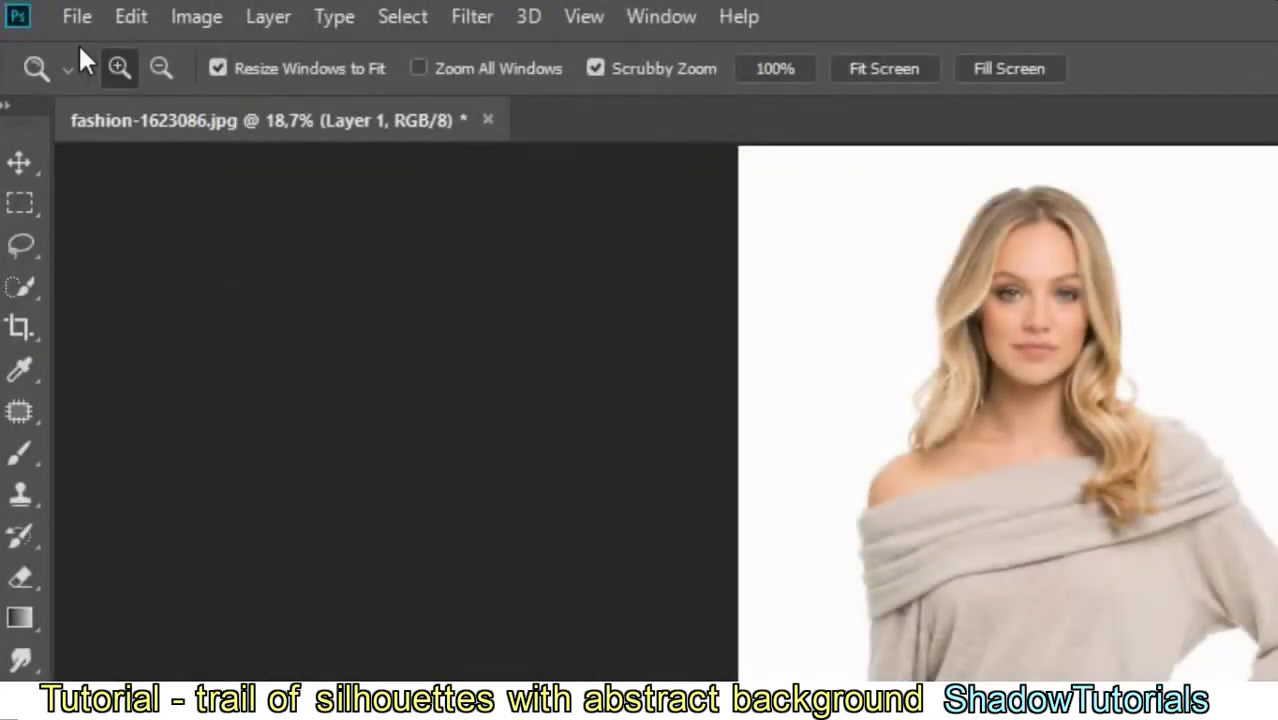
# Open the bg 01 paint-splash image through File > Open.
pyautogui.click(77, 22)
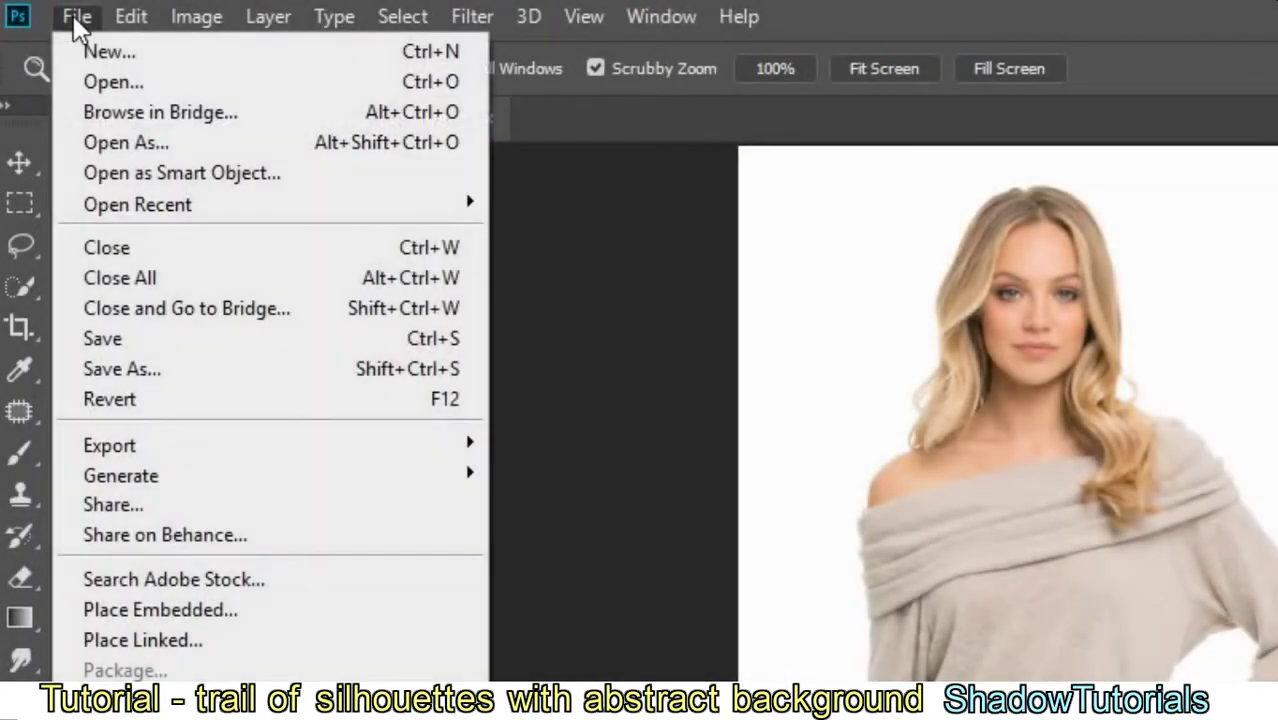
pyautogui.click(179, 82)
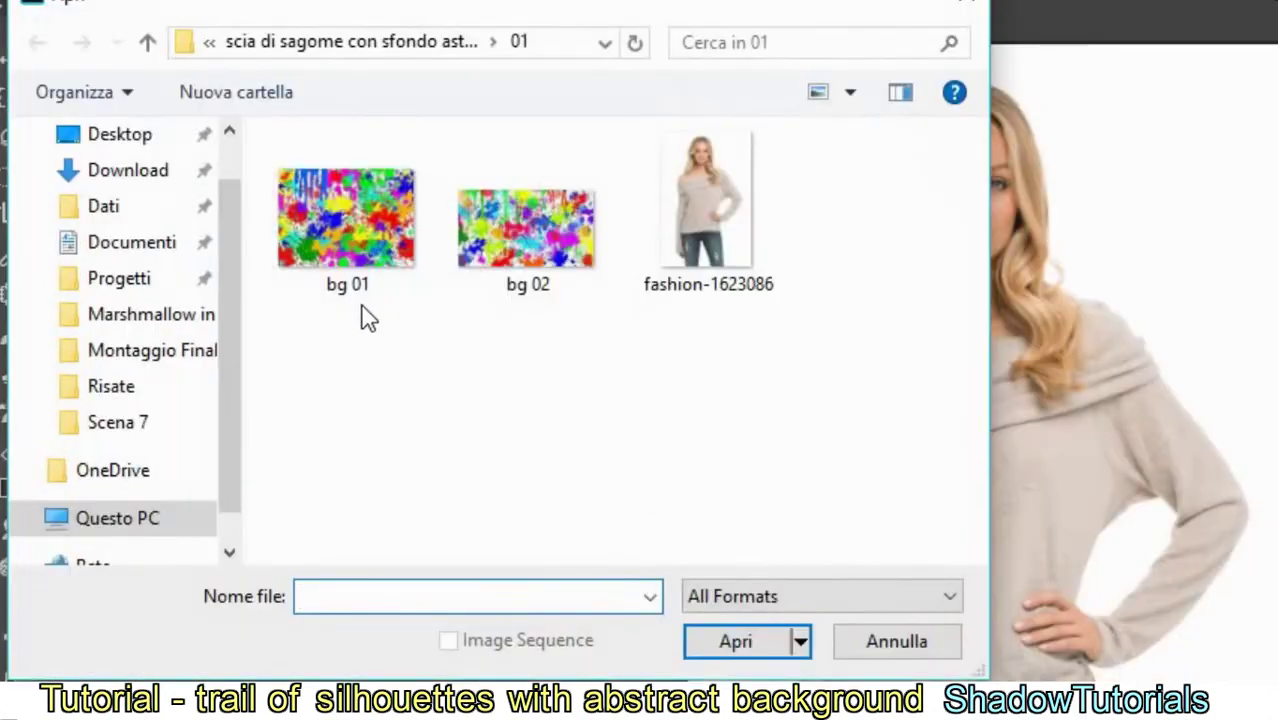
pyautogui.click(347, 223)
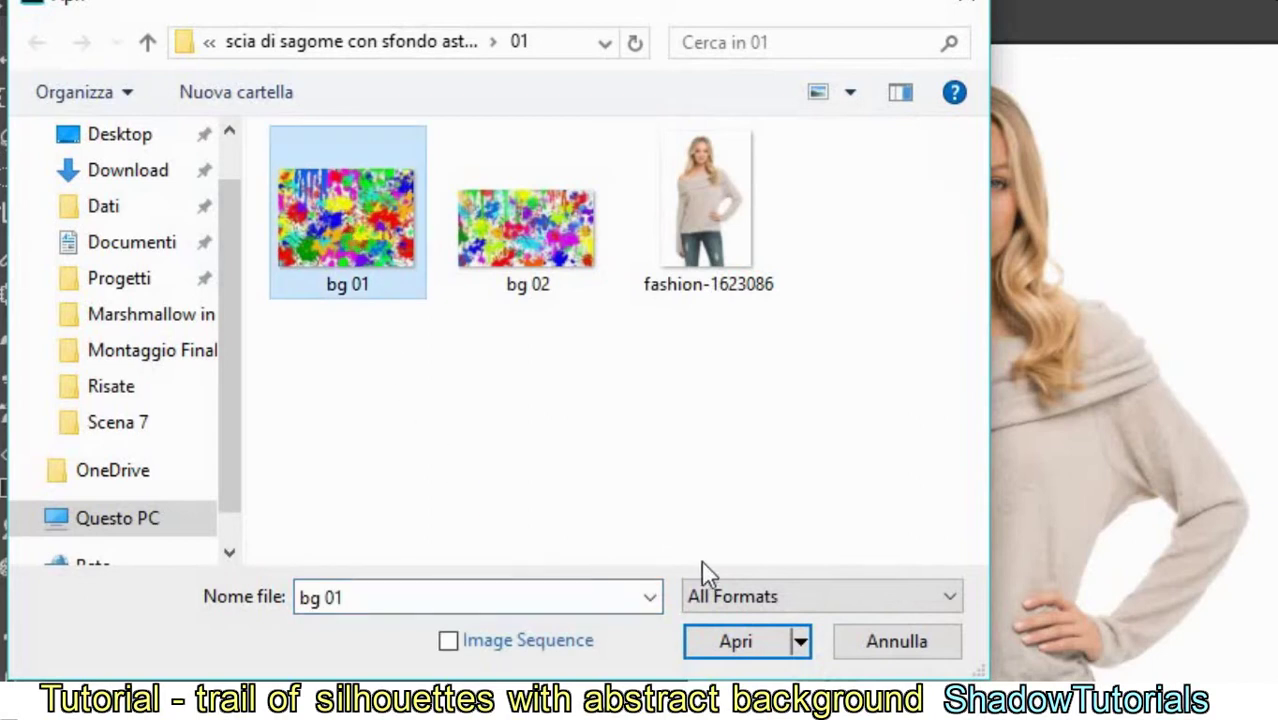
pyautogui.click(748, 646)
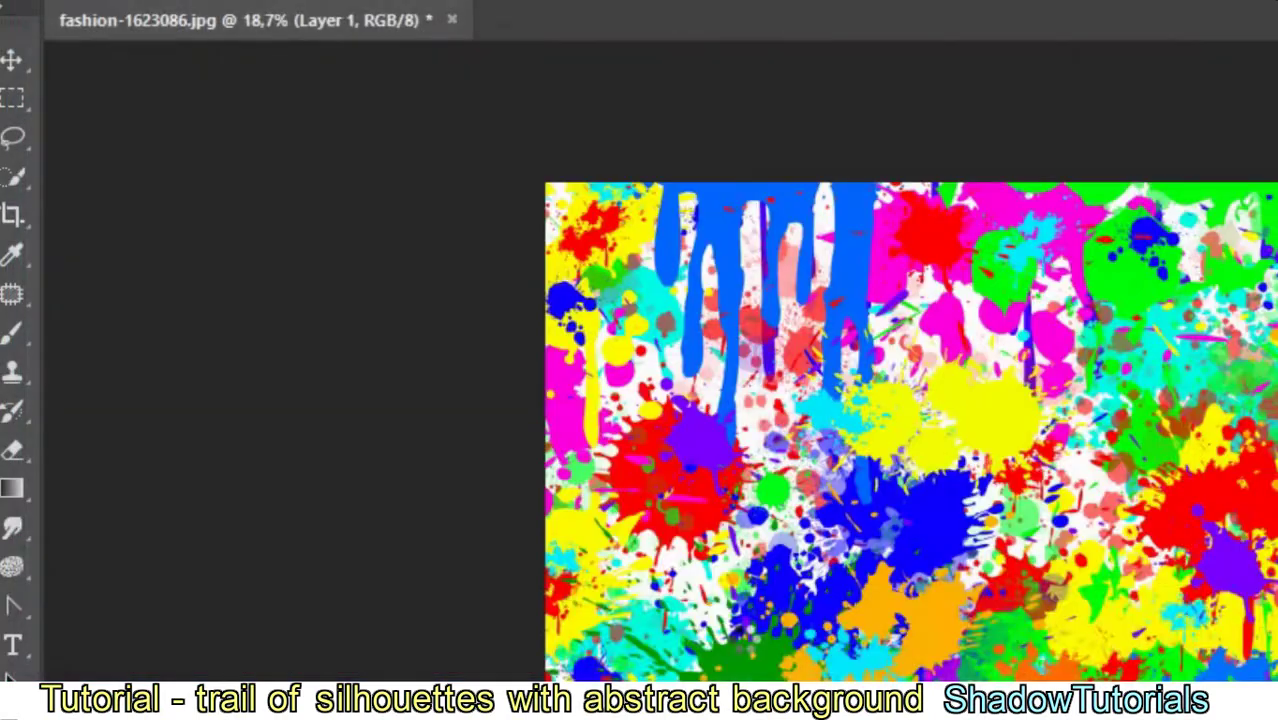
# Move-drag the model cutout from the fashion photo into the bg 01 document.
pyautogui.click(24, 153)
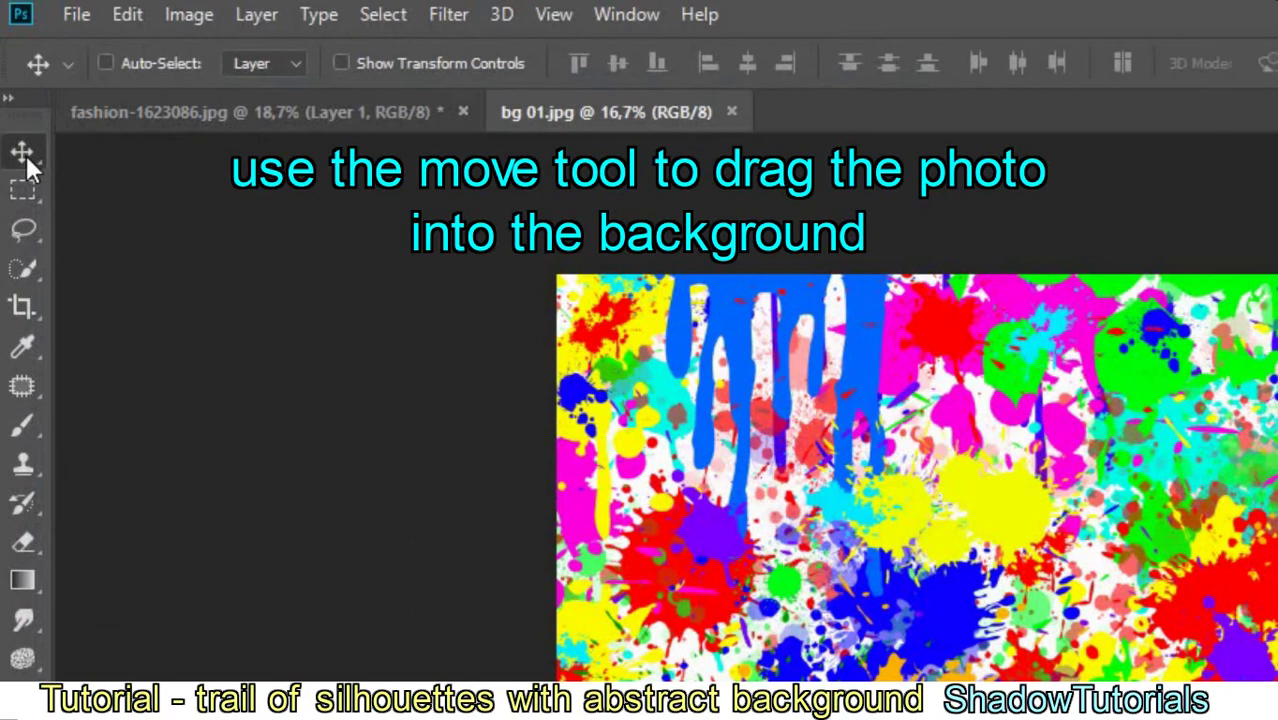
pyautogui.click(199, 112)
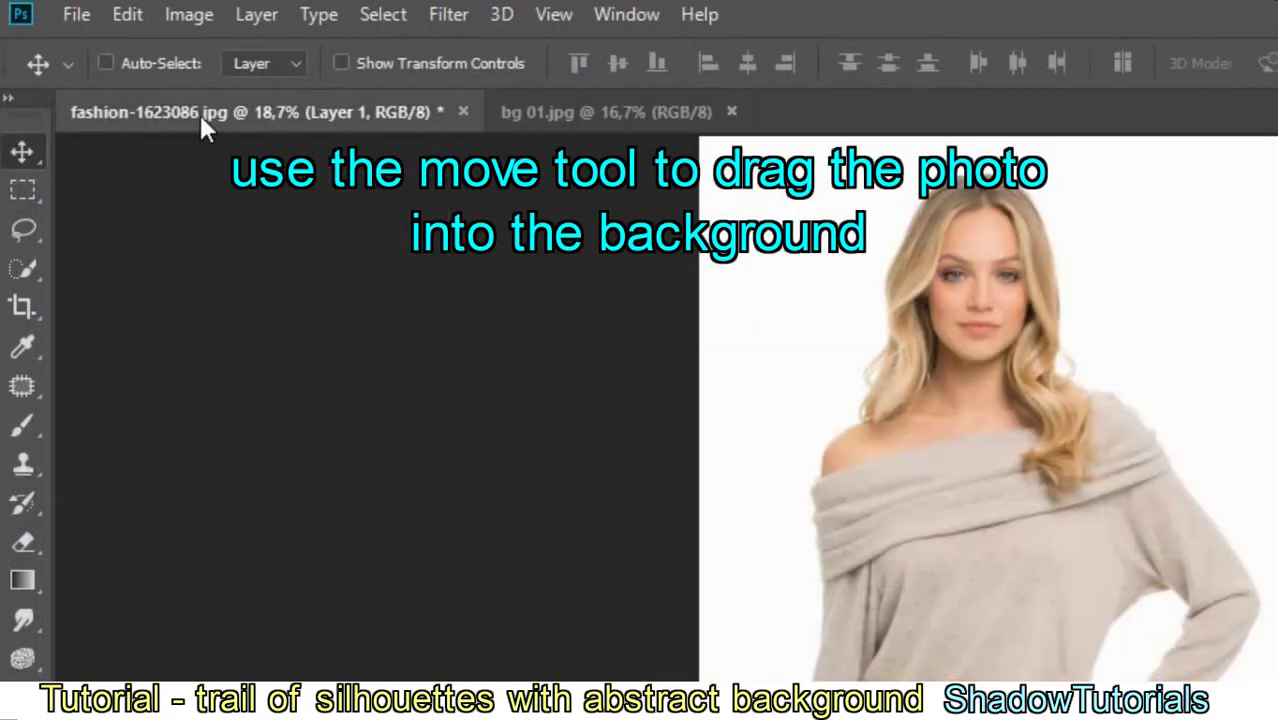
pyautogui.moveTo(924, 474)
pyautogui.mouseDown()
pyautogui.moveTo(717, 212)
pyautogui.moveTo(981, 628)
pyautogui.mouseUp()
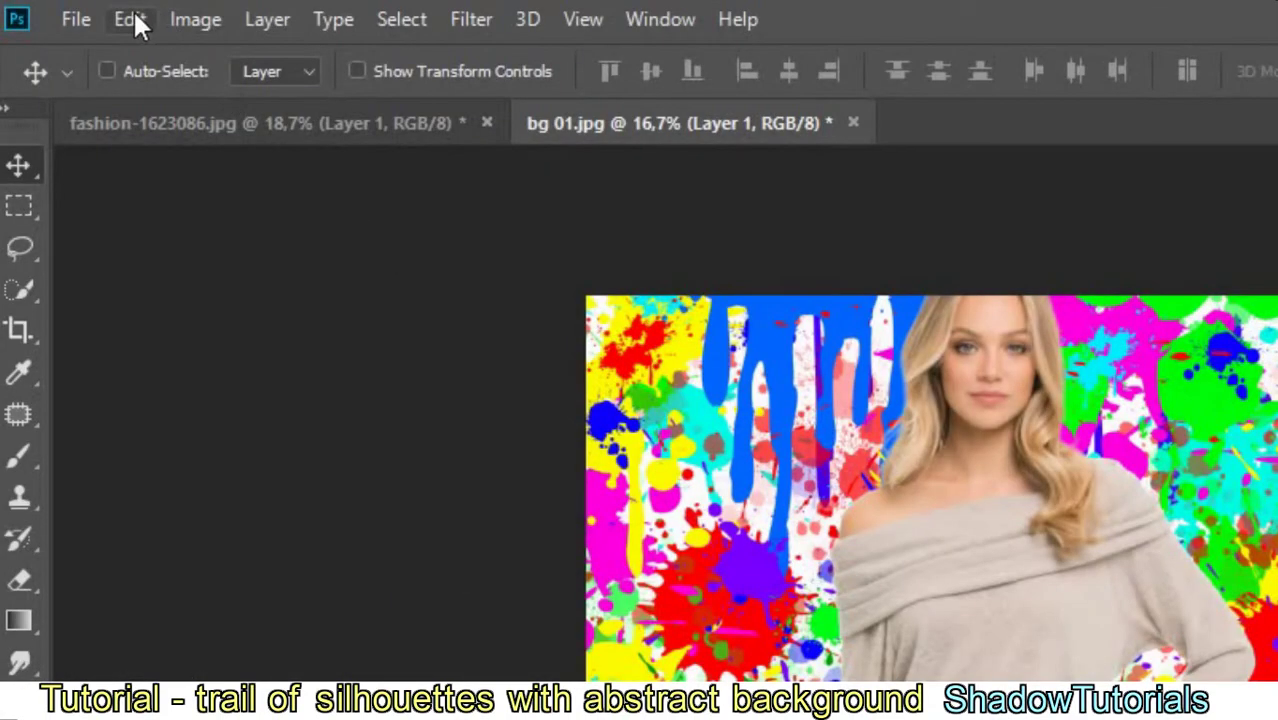
# Free-transform the model down to about 74.7%, move her left, and commit.
pyautogui.click(135, 14)
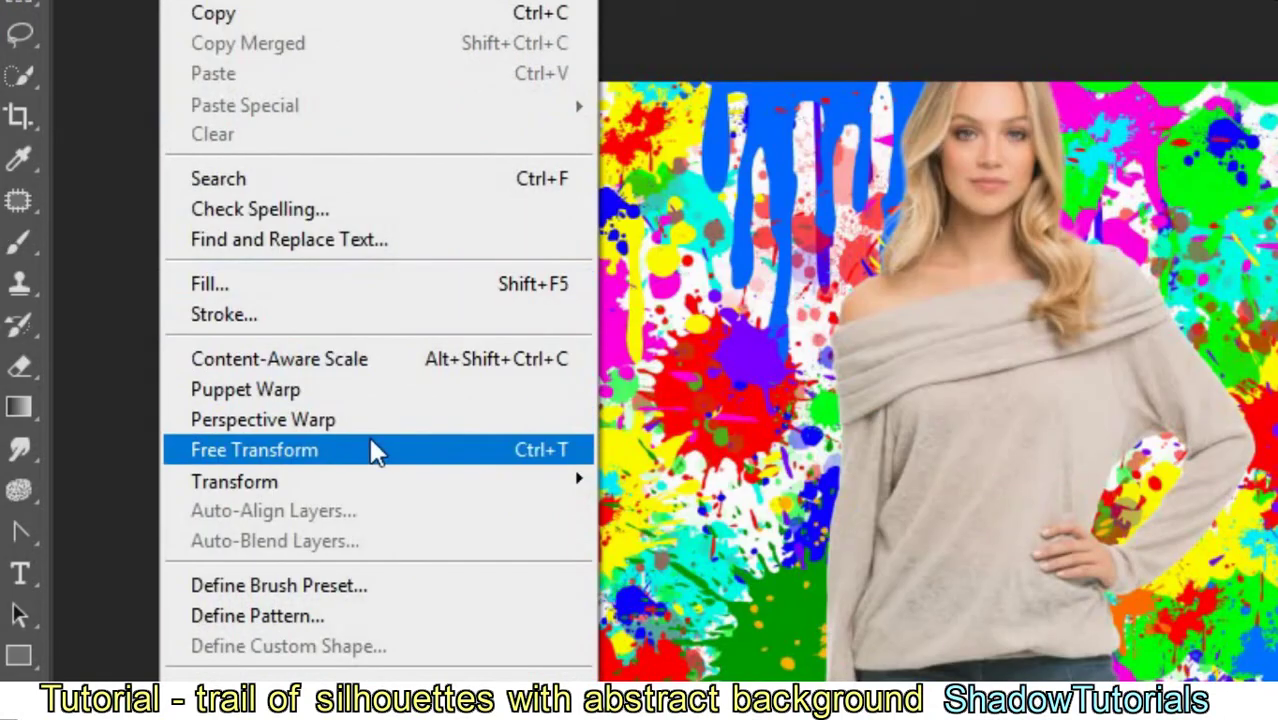
pyautogui.click(375, 452)
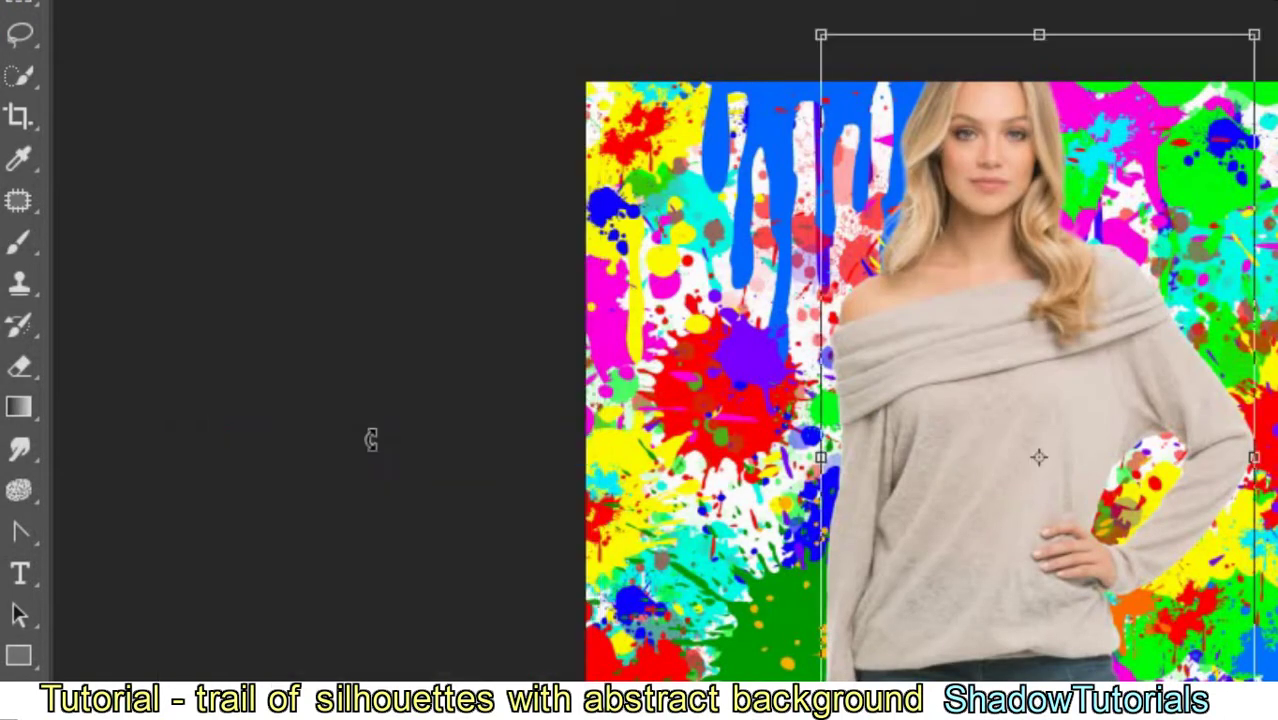
pyautogui.moveTo(779, 99); pyautogui.dragTo(705, 210)
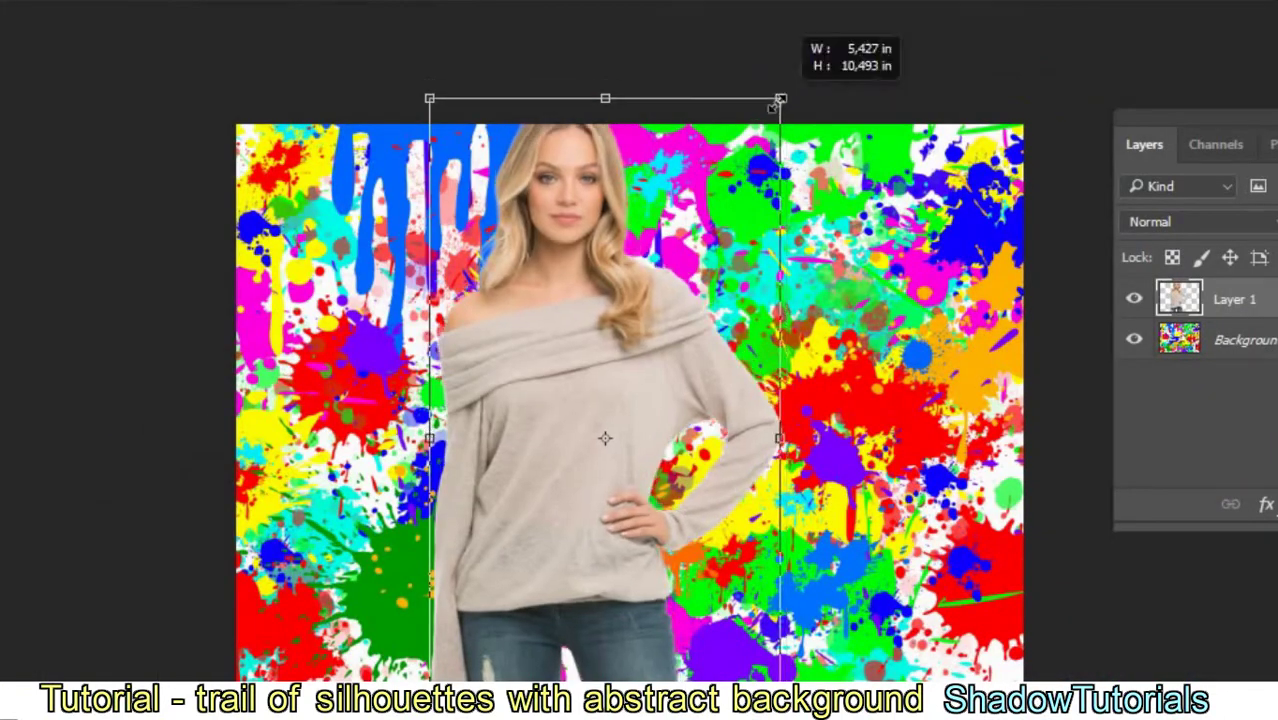
pyautogui.moveTo(532, 497)
pyautogui.mouseDown()
pyautogui.moveTo(463, 519)
pyautogui.moveTo(409, 482)
pyautogui.moveTo(418, 503)
pyautogui.mouseUp()
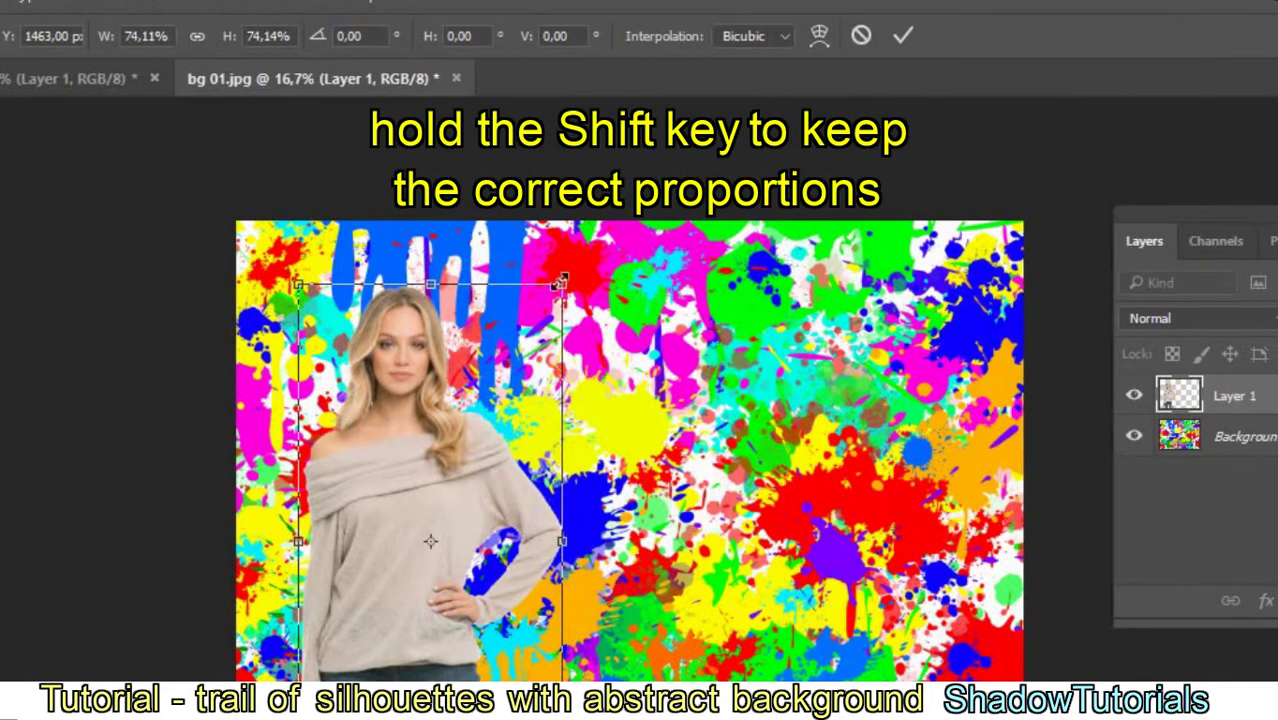
pyautogui.moveTo(561, 283); pyautogui.dragTo(567, 279)
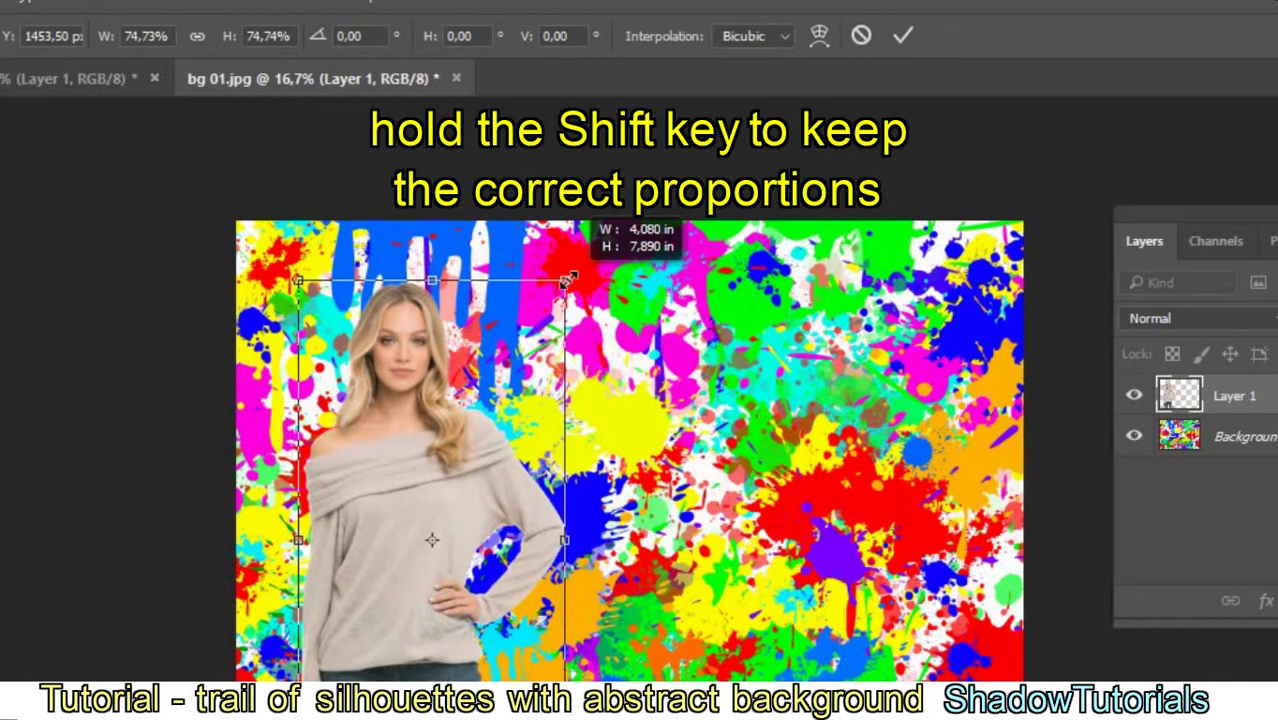
pyautogui.click(903, 40)
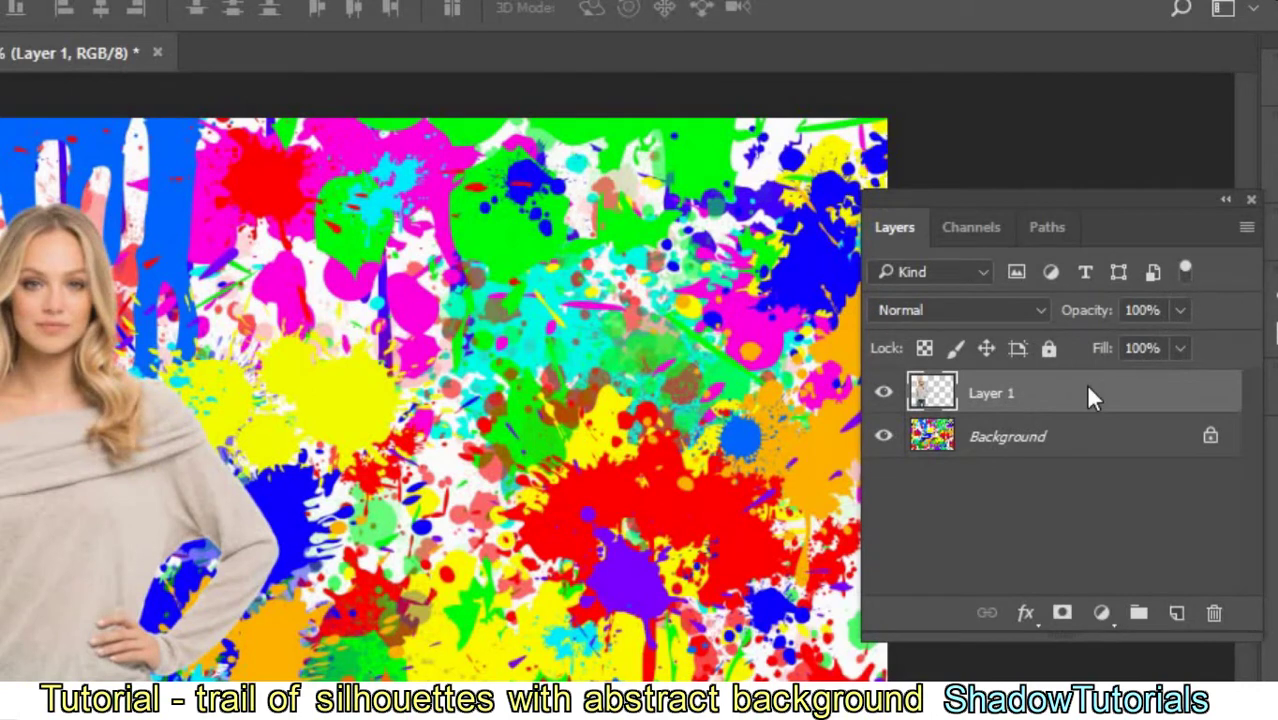
# Open the context menu for Layer 1 in the Layers panel.
pyautogui.rightClick(1088, 388)
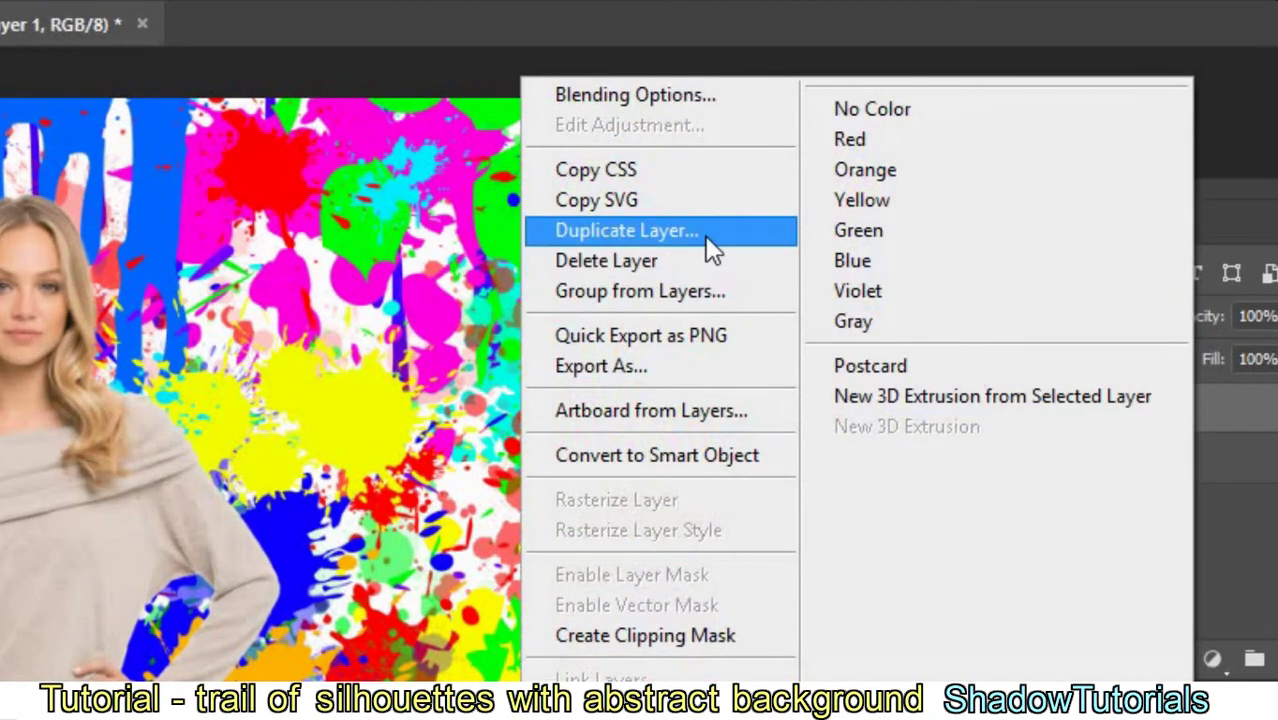
# Duplicate Layer 1, then nudge the lower Layer 1 about 0.387 in right.
pyautogui.click(706, 238)
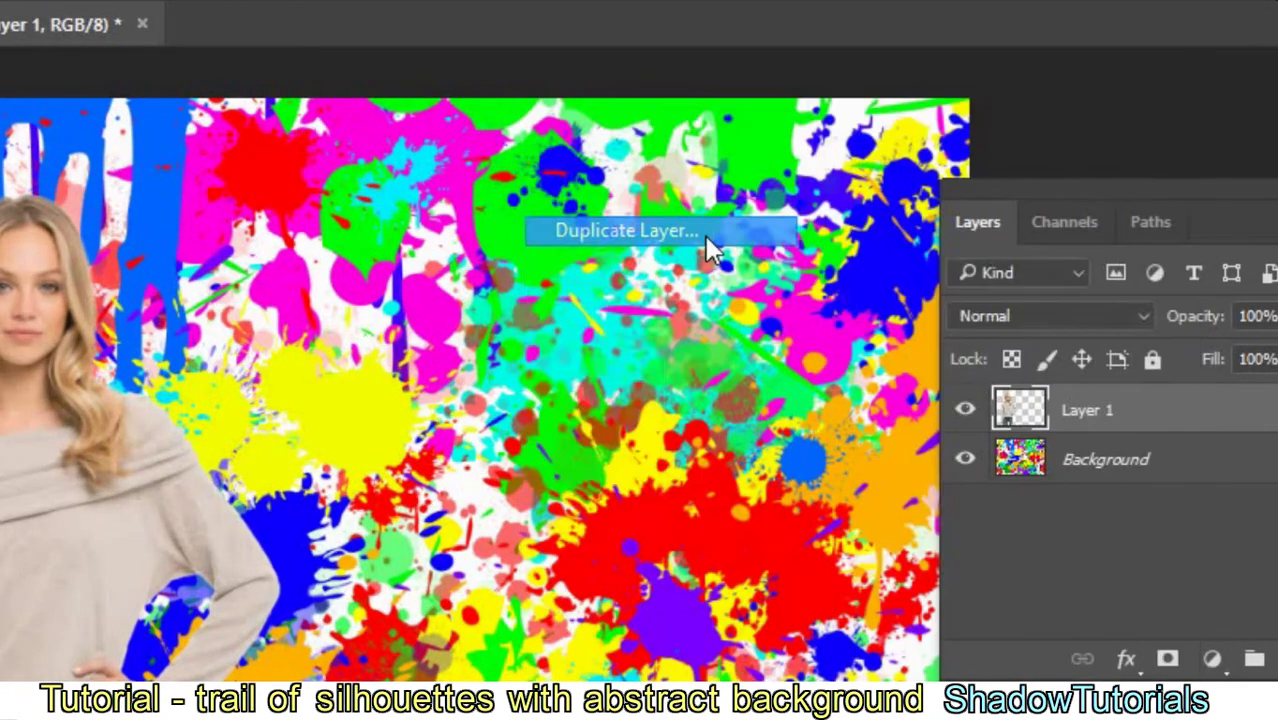
pyautogui.click(583, 262)
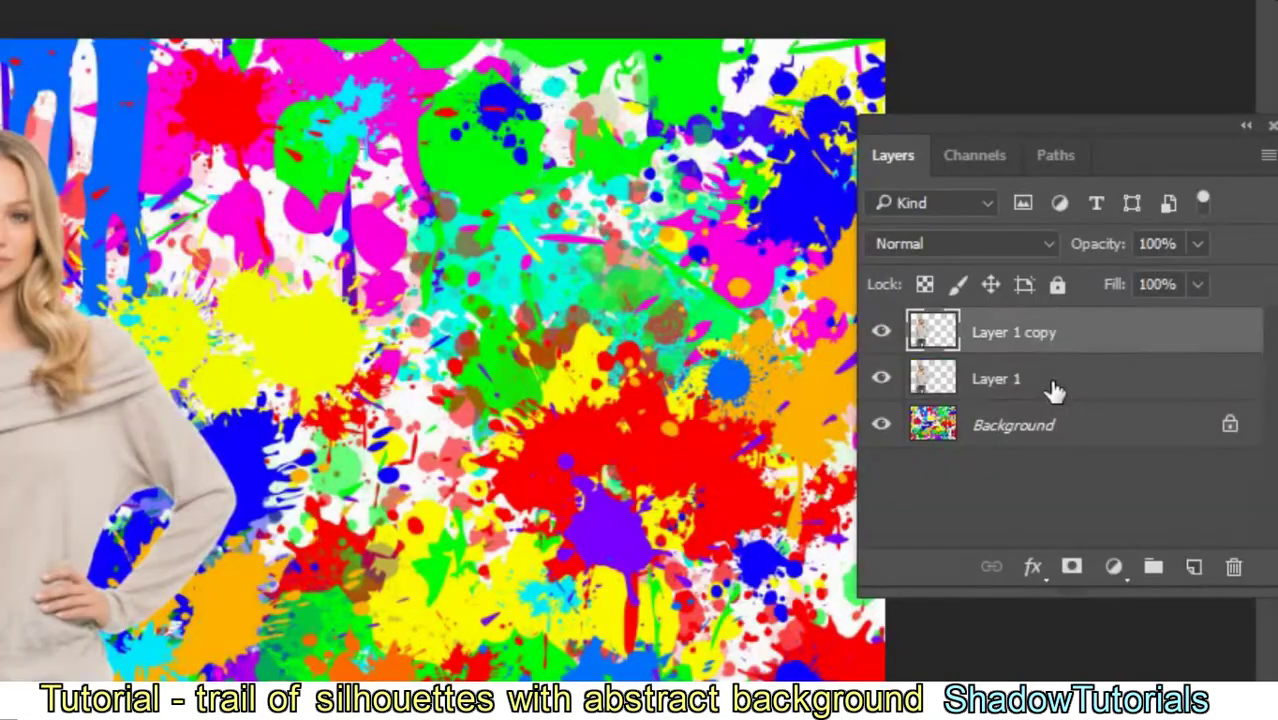
pyautogui.click(1053, 390)
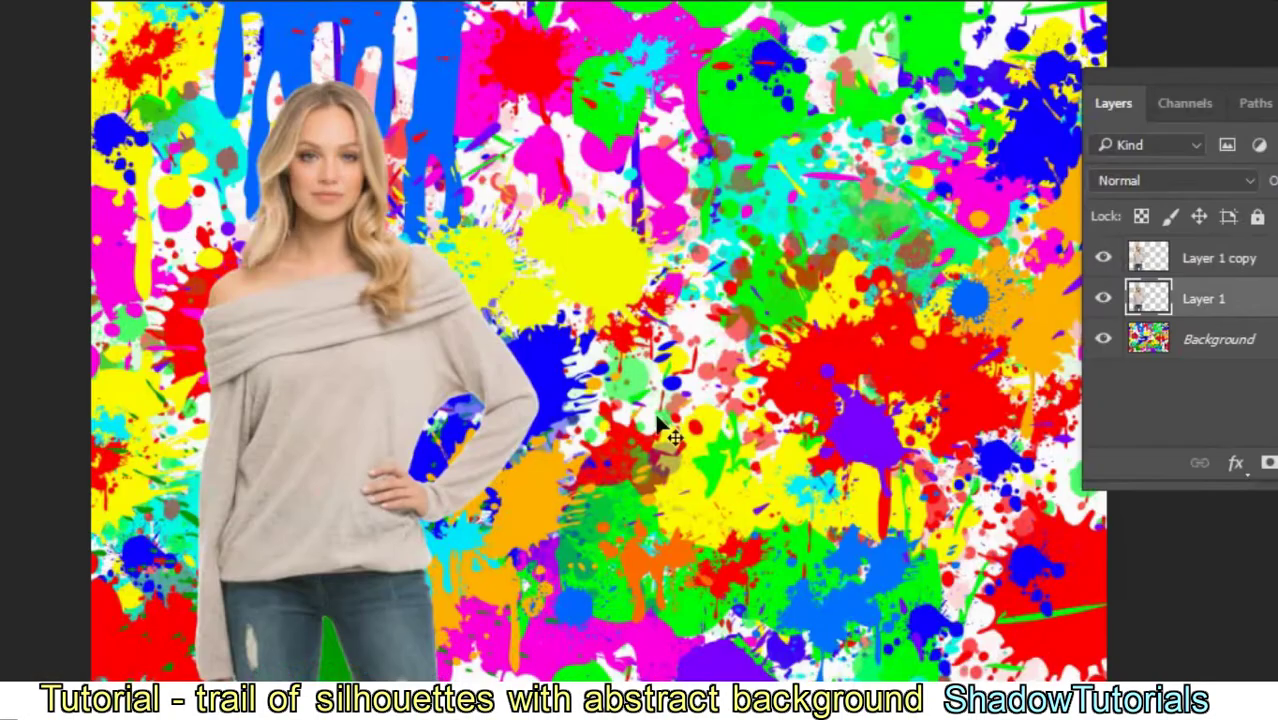
pyautogui.moveTo(545, 428); pyautogui.dragTo(577, 425)
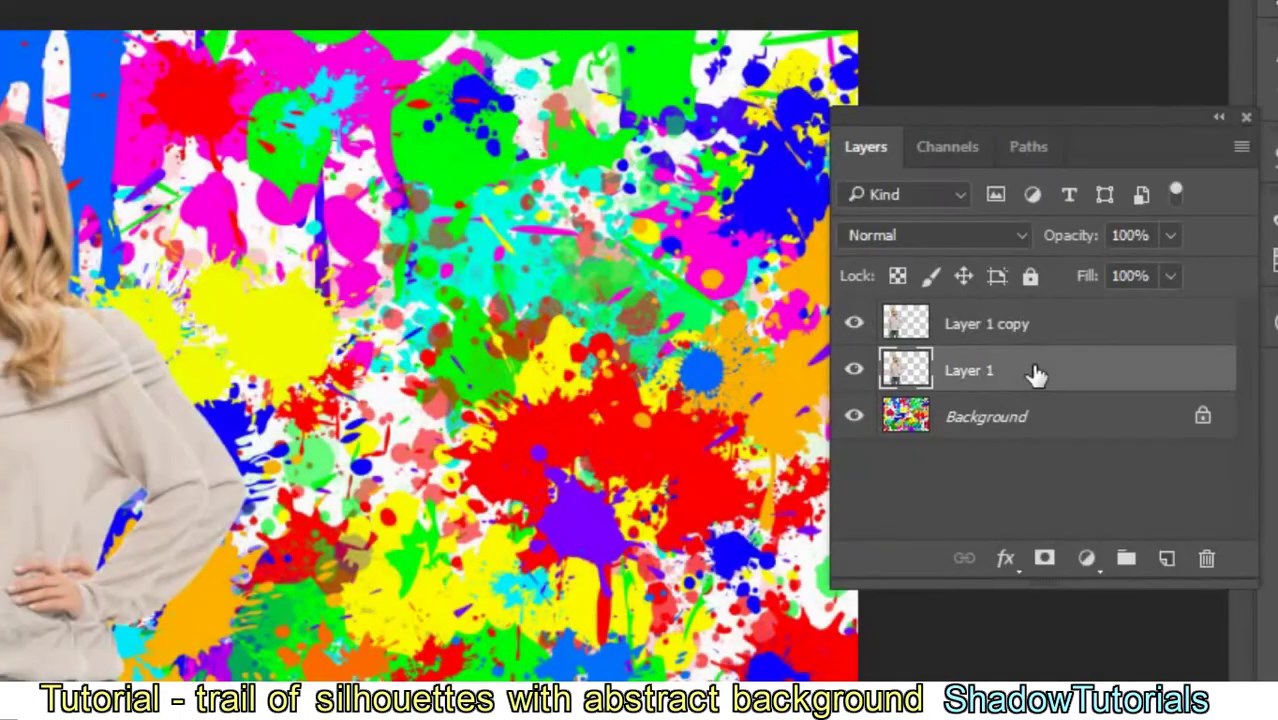
# Give Layer 1 a green Color Overlay at 100% opacity in Layer Style.
pyautogui.doubleClick(1035, 373)
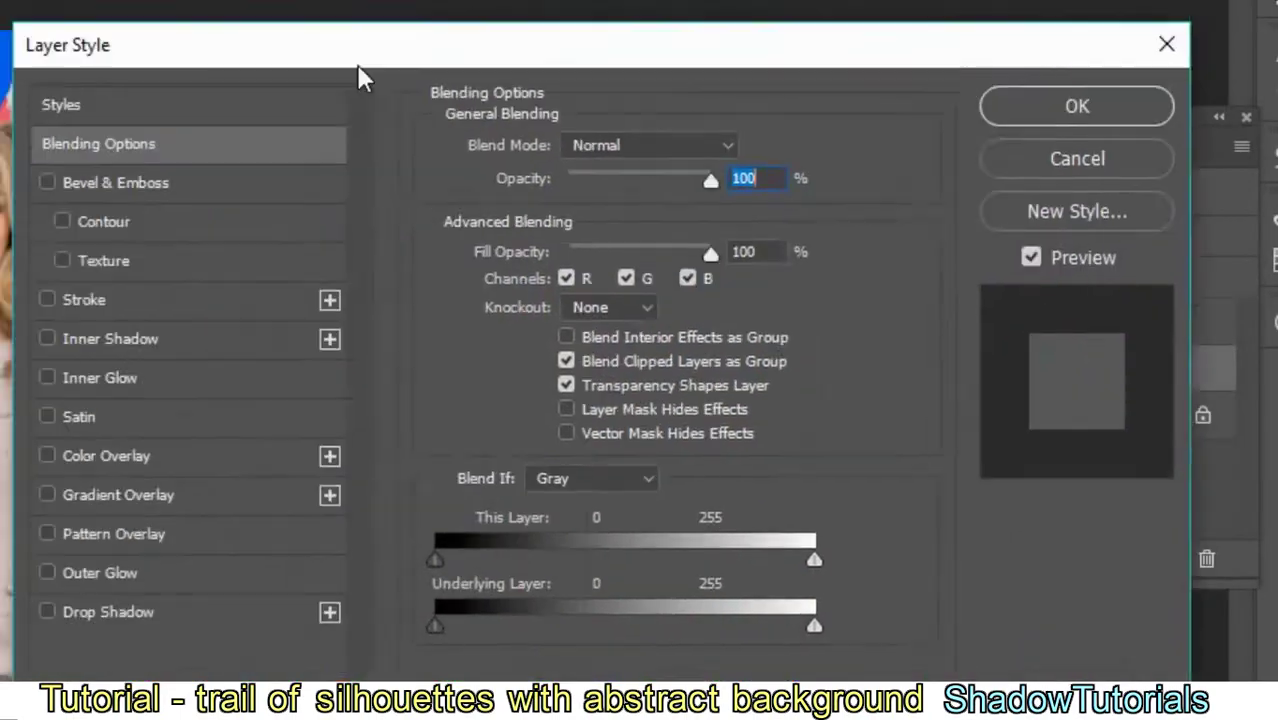
pyautogui.moveTo(356, 64); pyautogui.dragTo(536, 100)
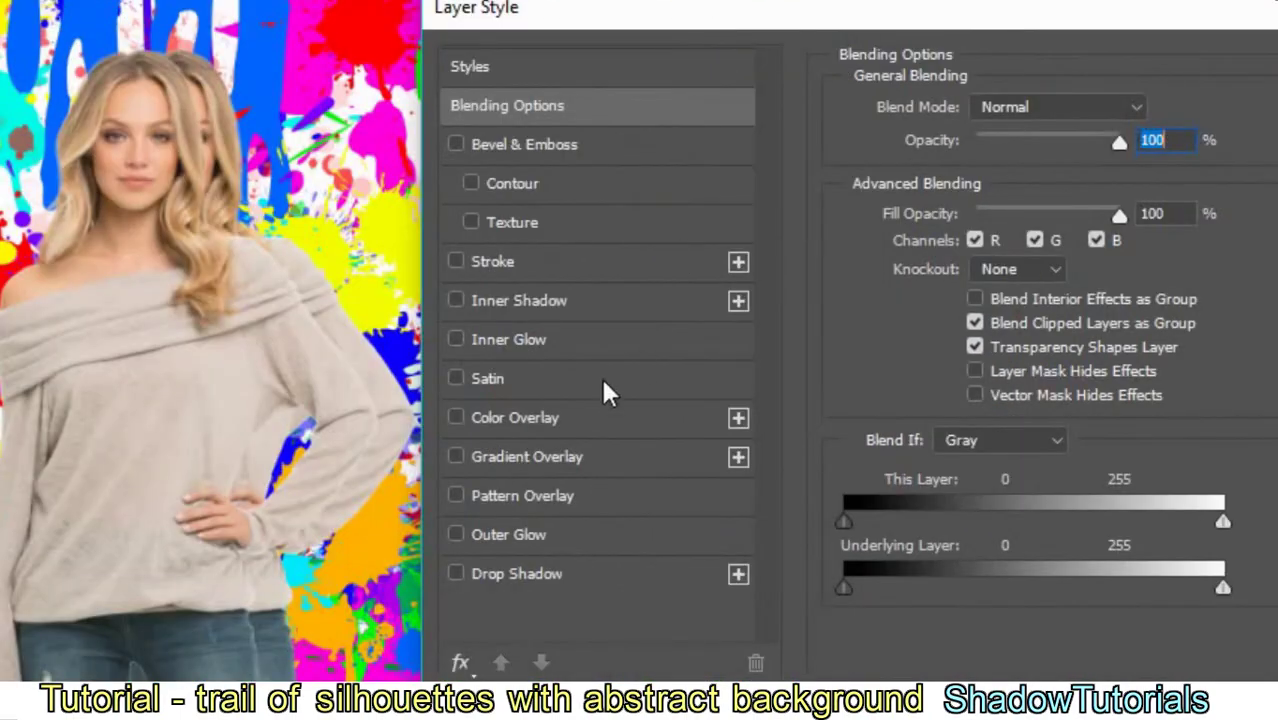
pyautogui.click(456, 418)
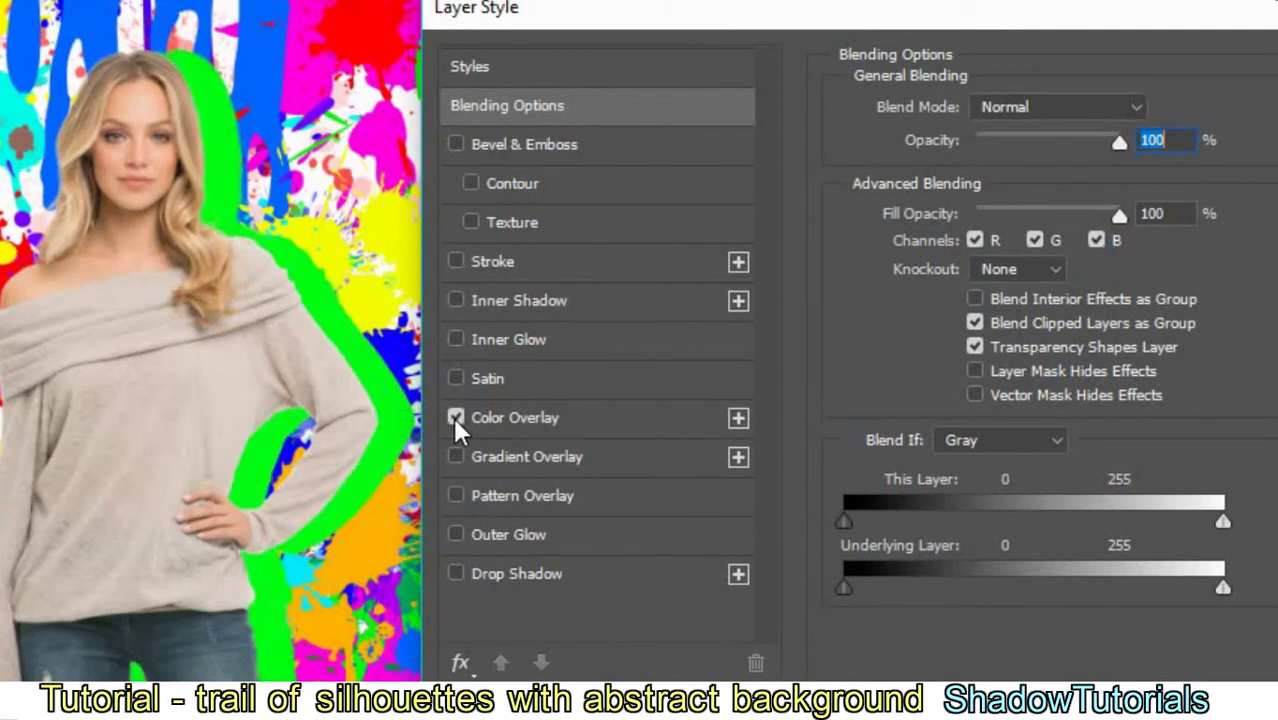
pyautogui.click(524, 417)
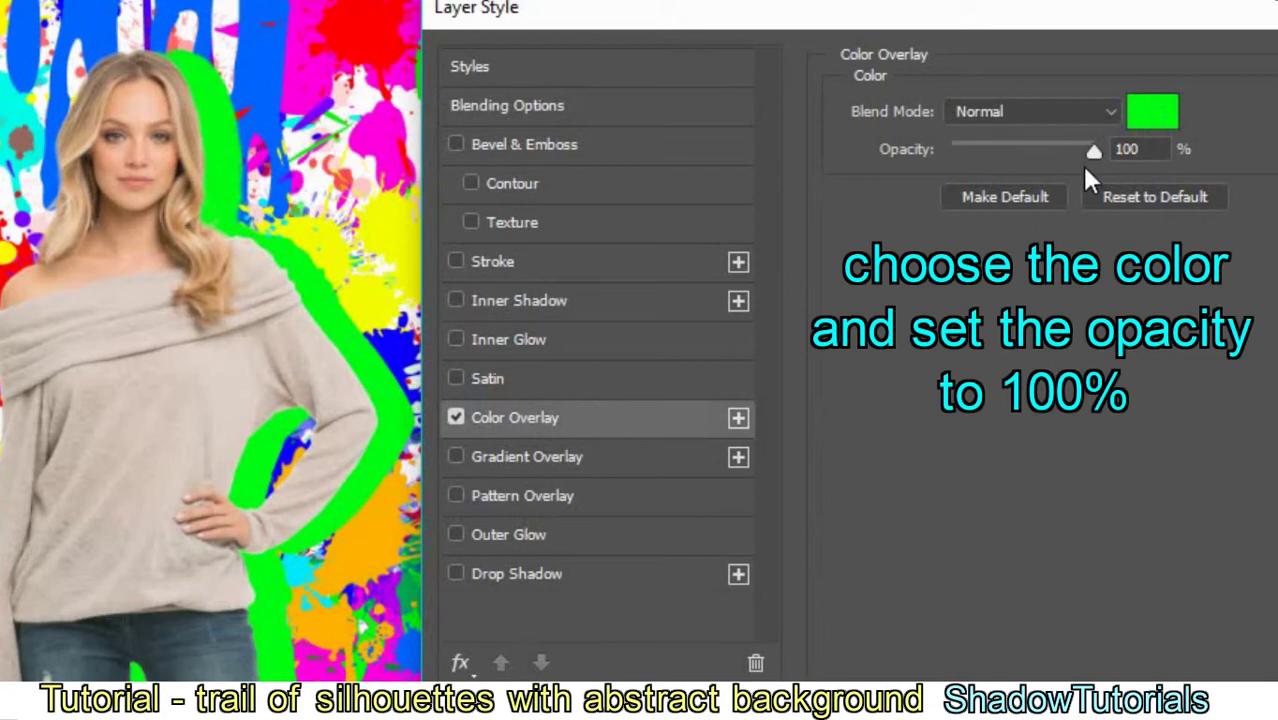
pyautogui.moveTo(1200, 24); pyautogui.dragTo(858, 28)
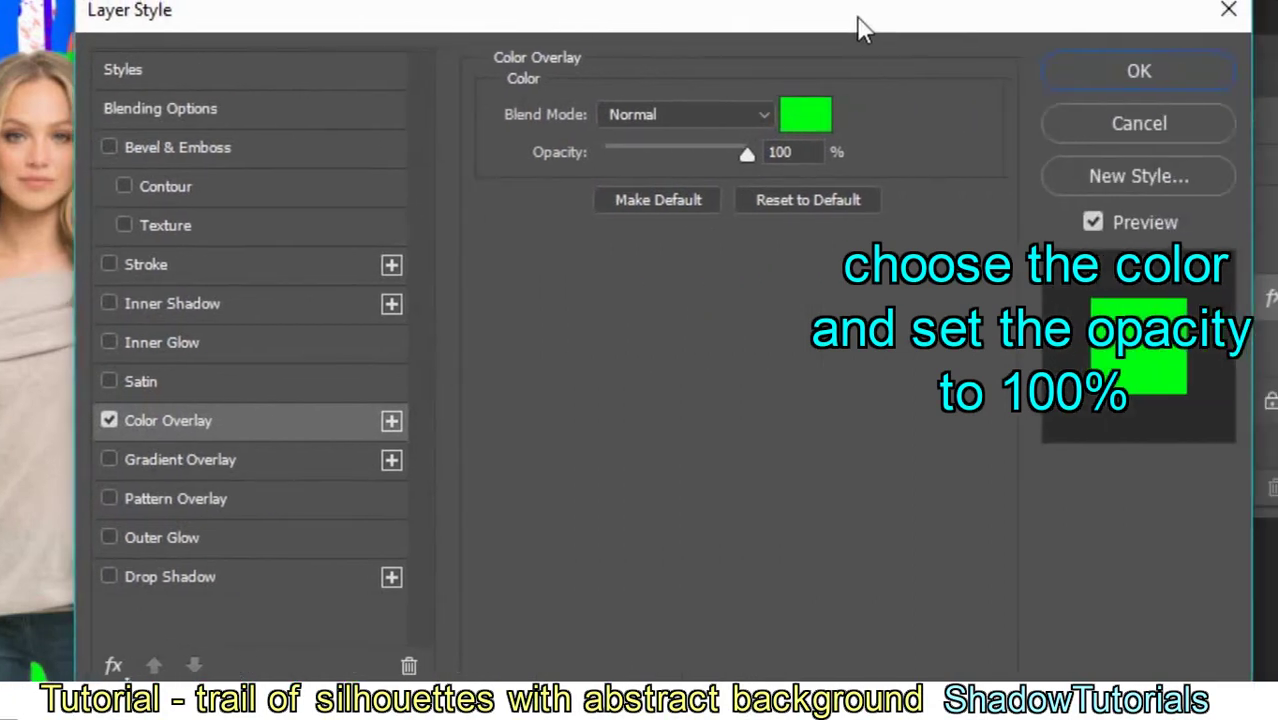
pyautogui.click(1128, 67)
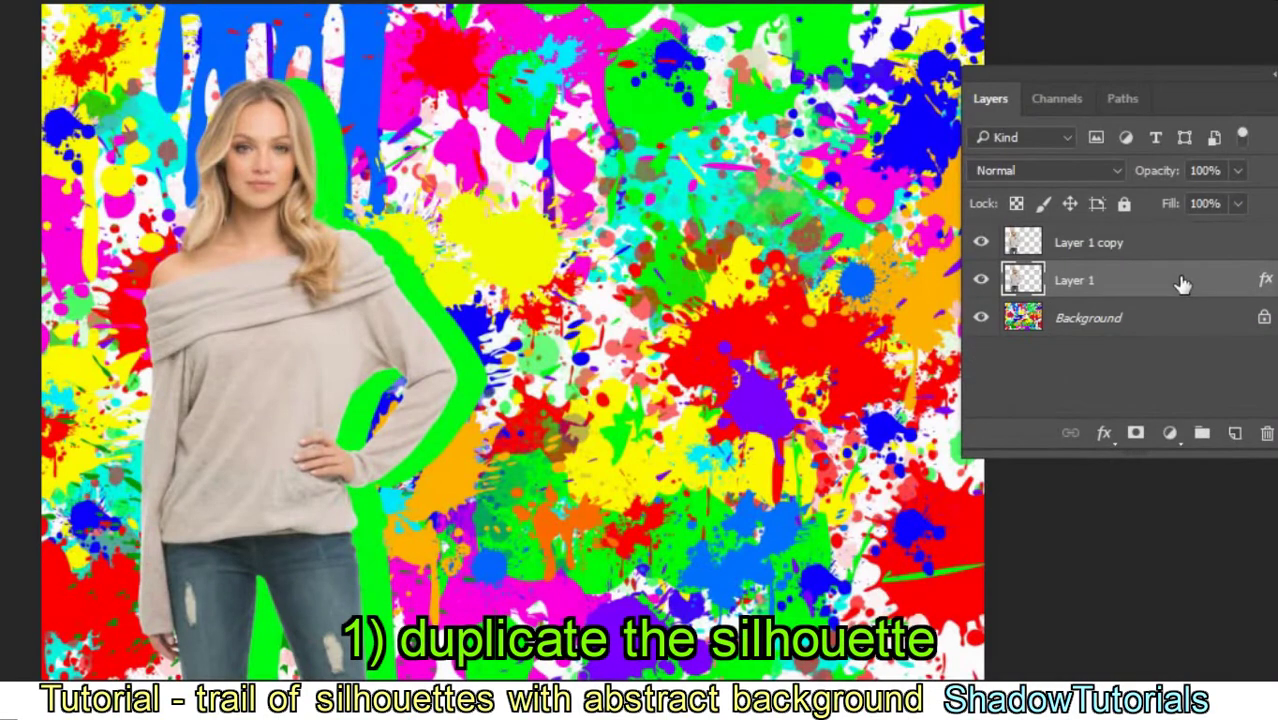
# Duplicate the silhouette layer Layer 1 as Layer 1 copy 2.
pyautogui.rightClick(1180, 283)
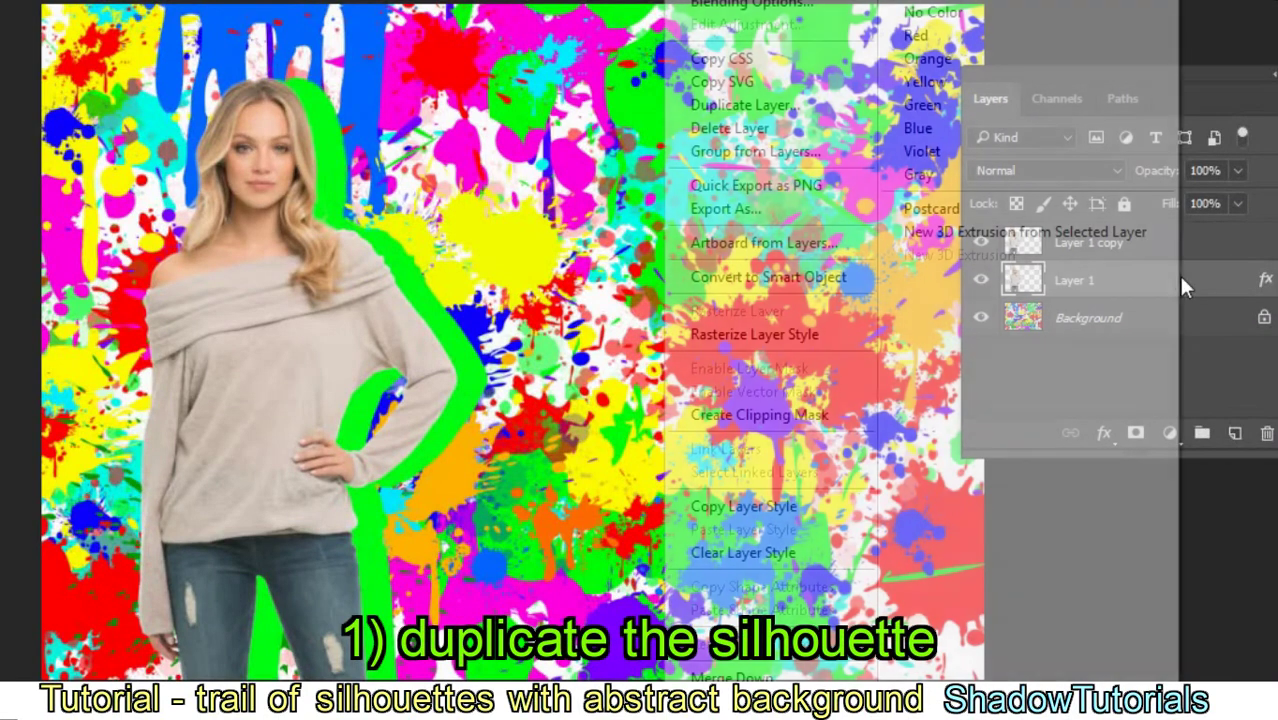
pyautogui.click(803, 105)
pyautogui.click(715, 122)
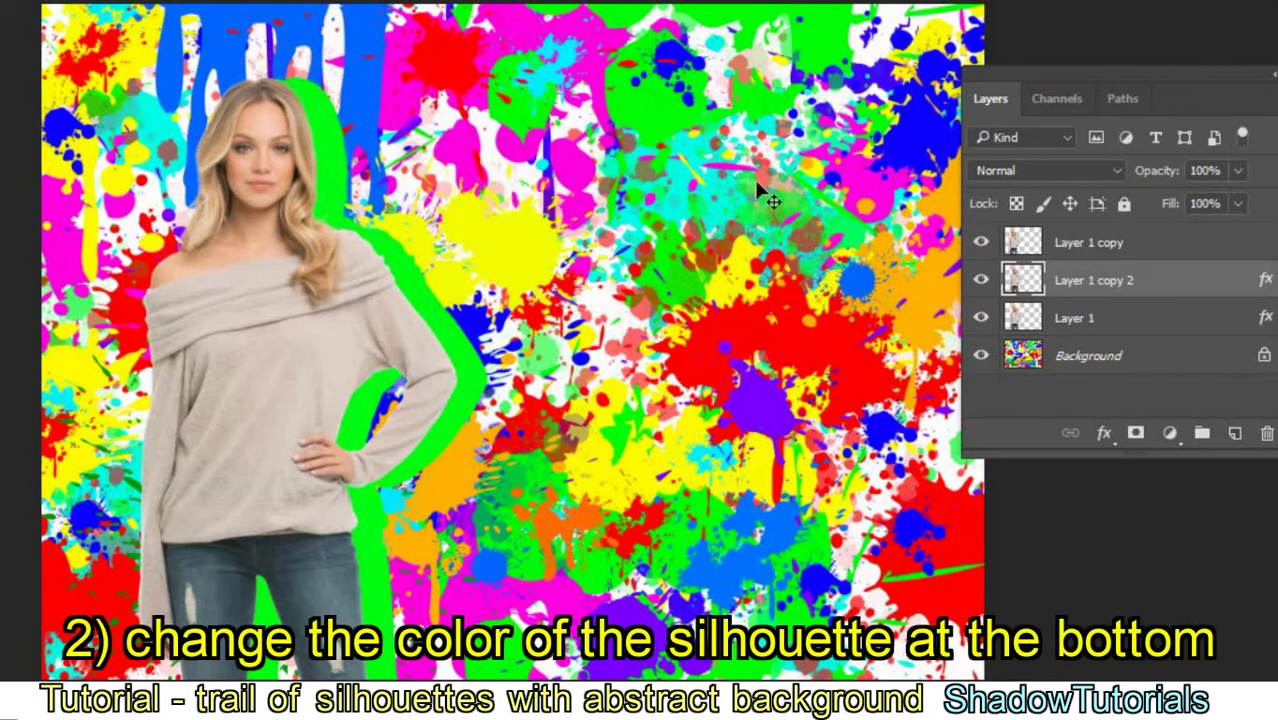
# Give the bottom Layer 1 a red ff0000 colour overlay and shift it right behind the green silhouette.
pyautogui.click(1127, 327)
pyautogui.doubleClick(1152, 322)
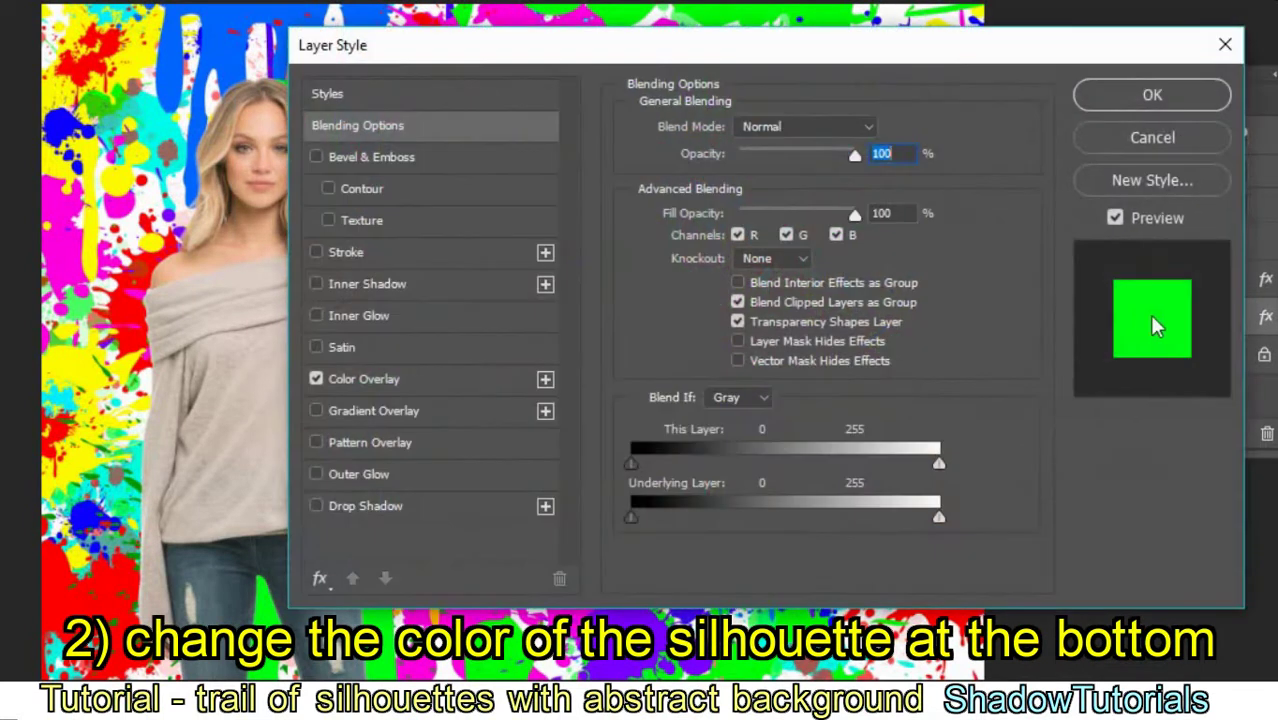
pyautogui.click(398, 378)
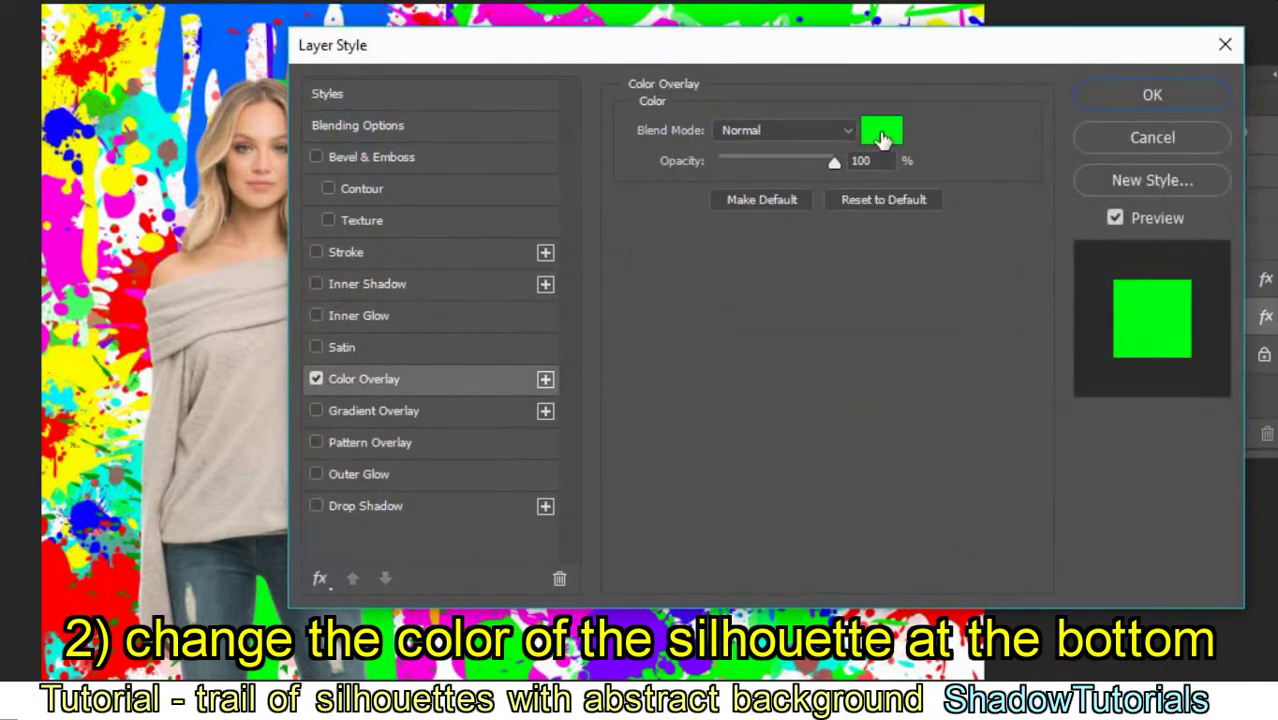
pyautogui.click(881, 134)
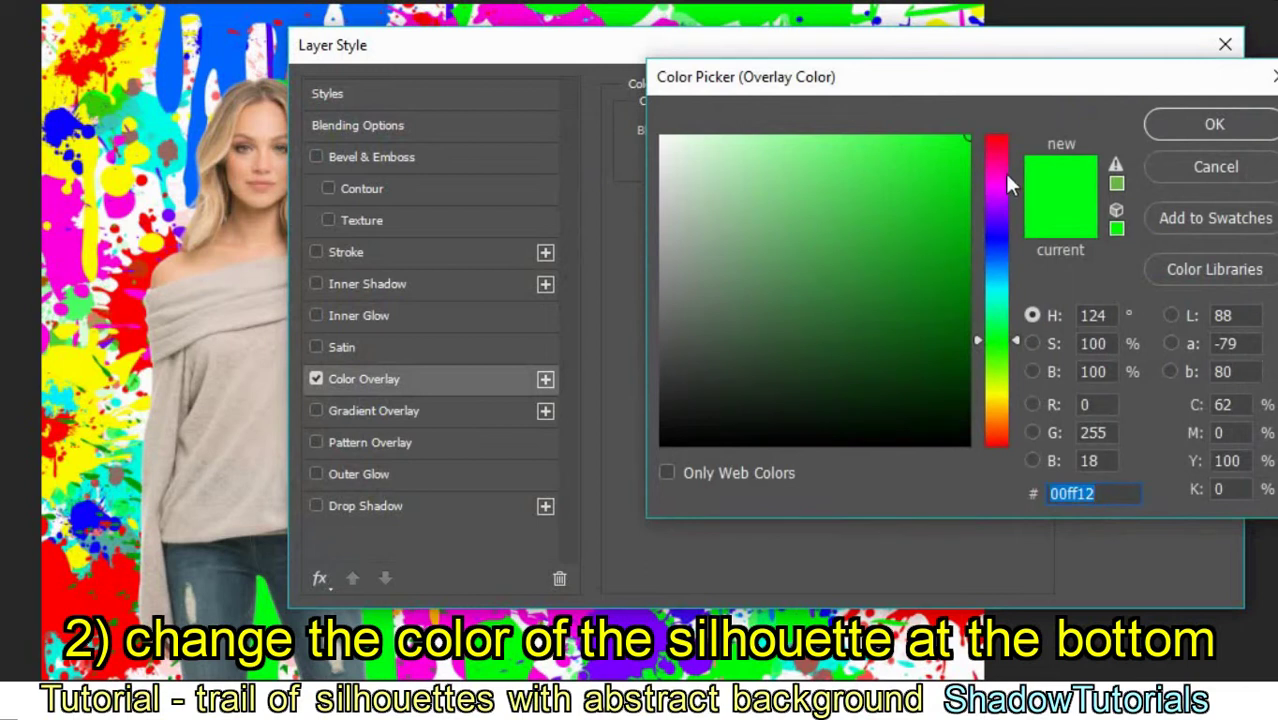
pyautogui.click(996, 138)
pyautogui.click(1196, 126)
pyautogui.click(1123, 102)
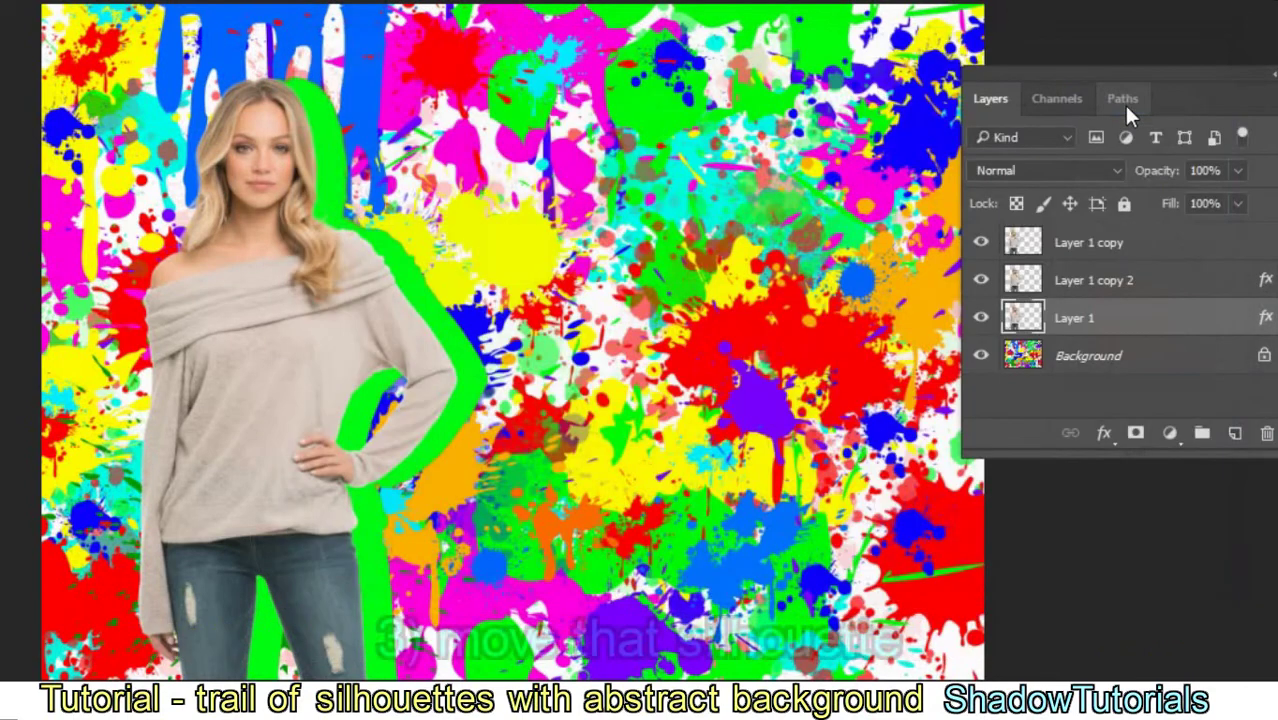
pyautogui.moveTo(494, 413); pyautogui.dragTo(532, 416)
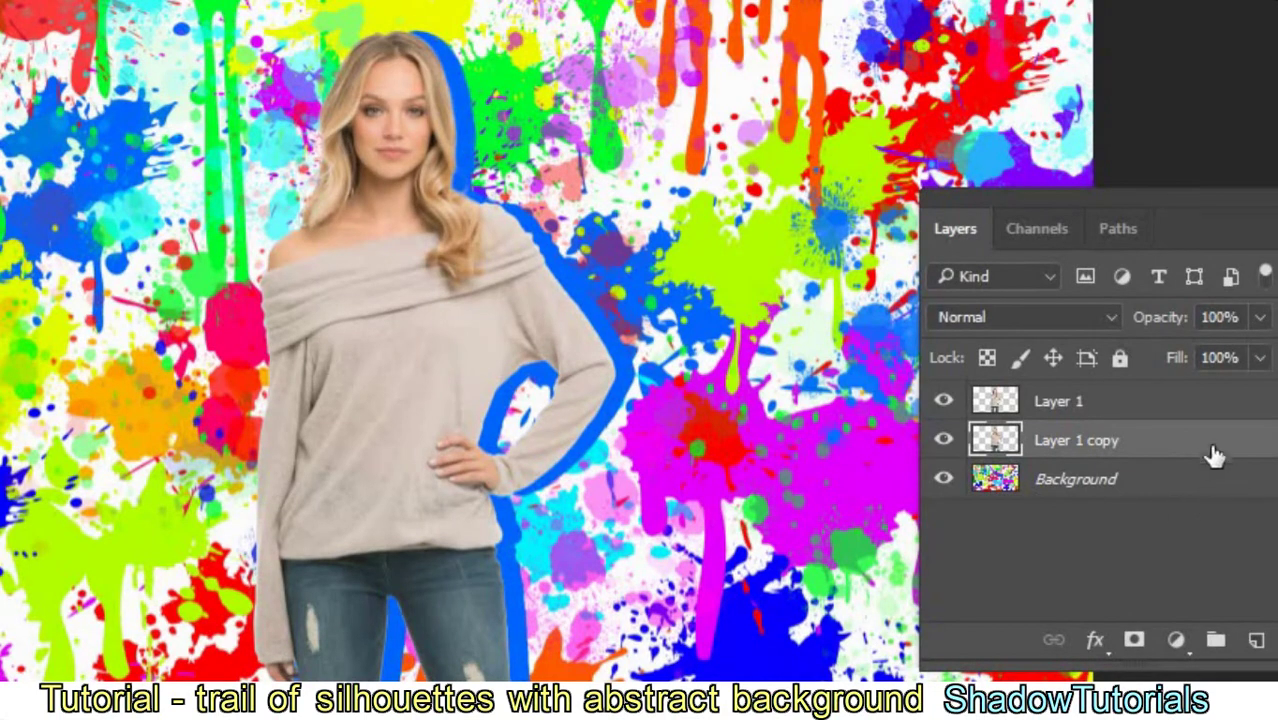
# Duplicate the blue silhouette Layer 1 copy as Layer 1 copy 2 and move it left behind the model.
pyautogui.rightClick(1201, 448)
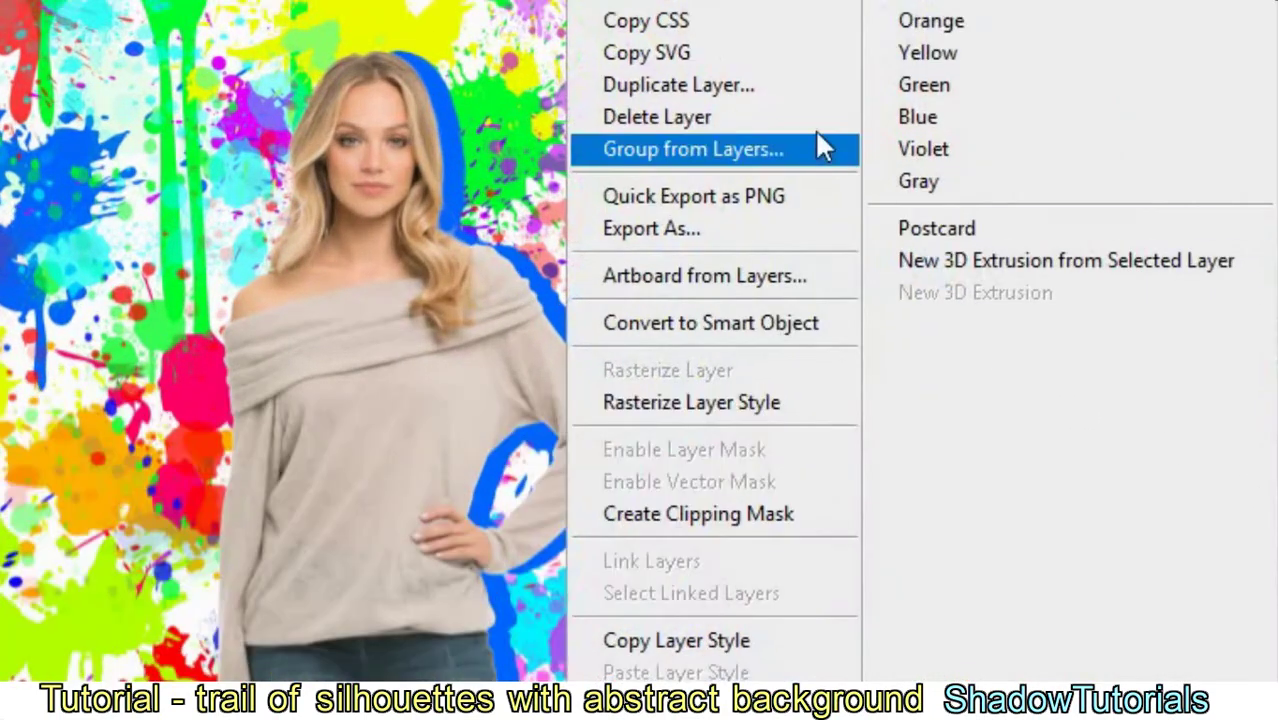
pyautogui.click(778, 103)
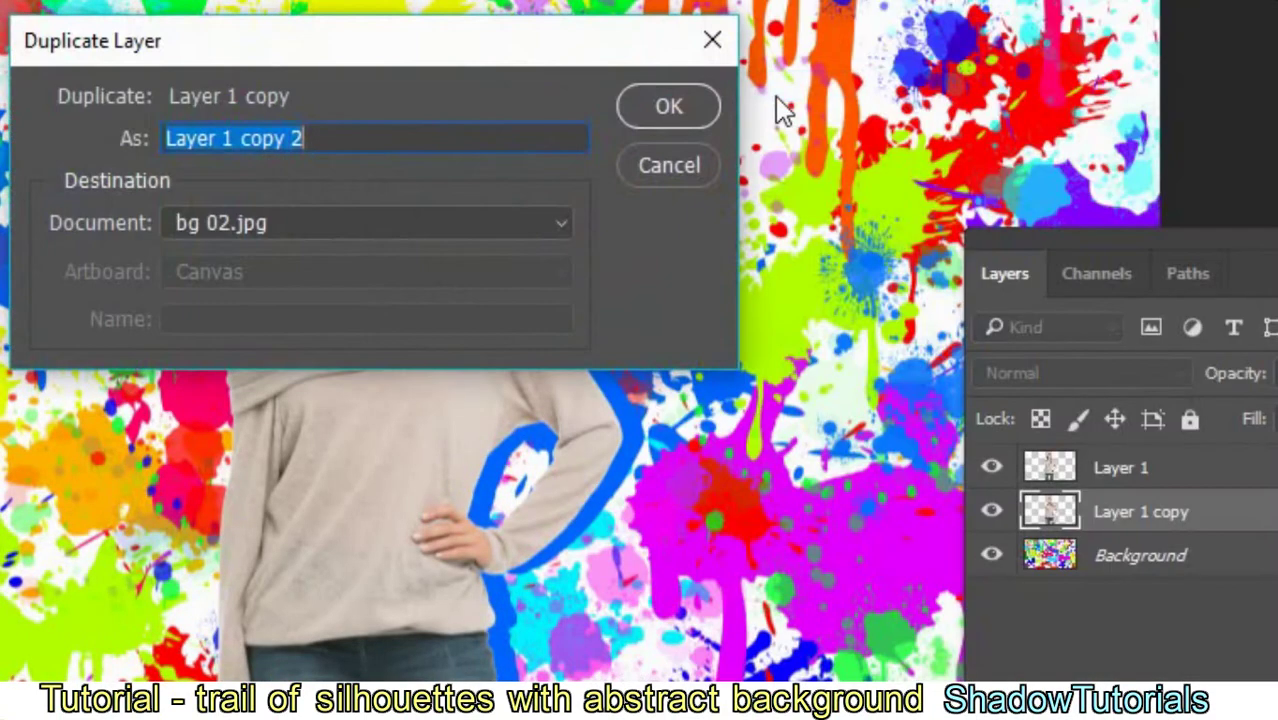
pyautogui.click(671, 110)
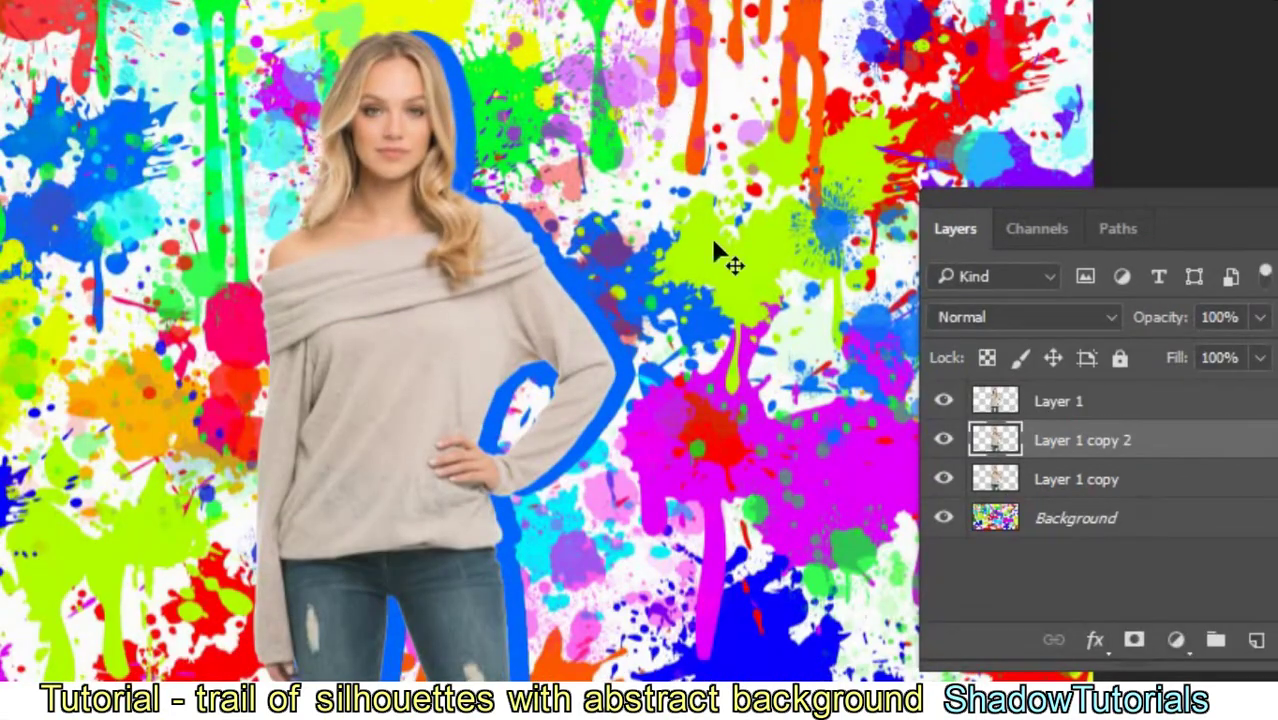
pyautogui.moveTo(698, 456); pyautogui.dragTo(650, 451)
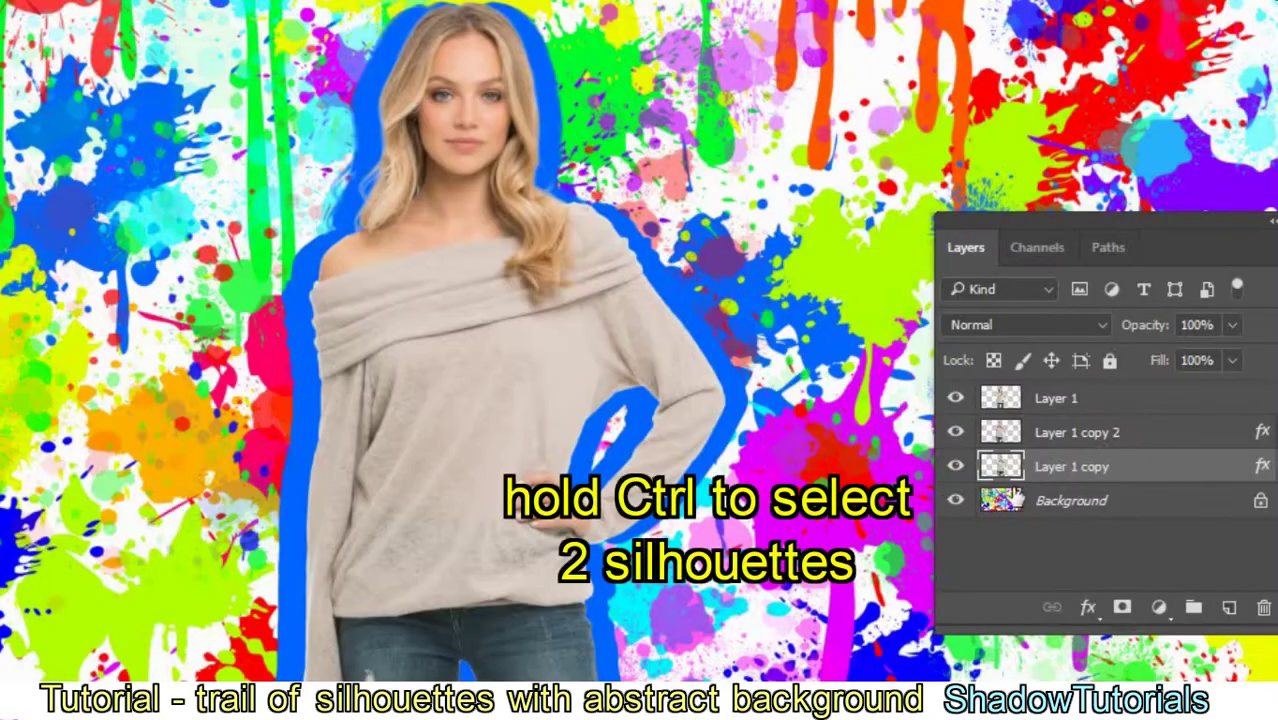
# Merge both blue silhouette layers into one and rename it Layer 2.
pyautogui.keyDown('ctrl'); pyautogui.click(1163, 438); pyautogui.keyUp('ctrl')
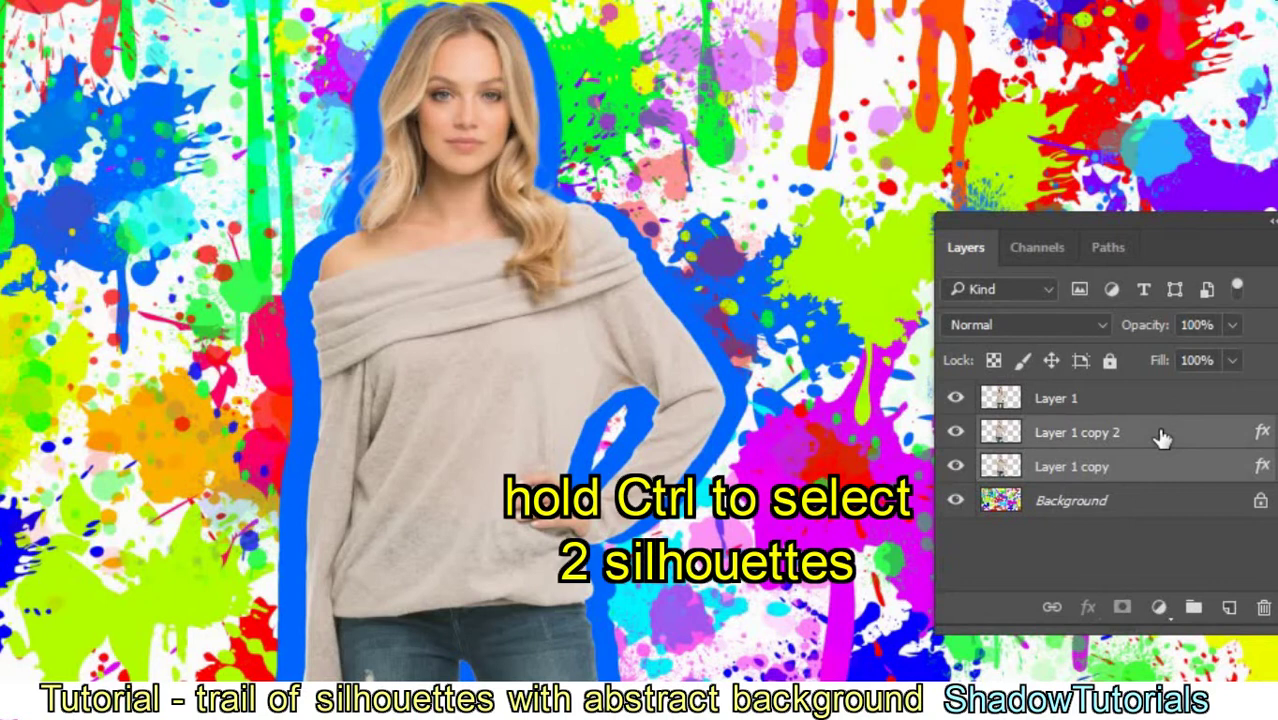
pyautogui.rightClick(1160, 437)
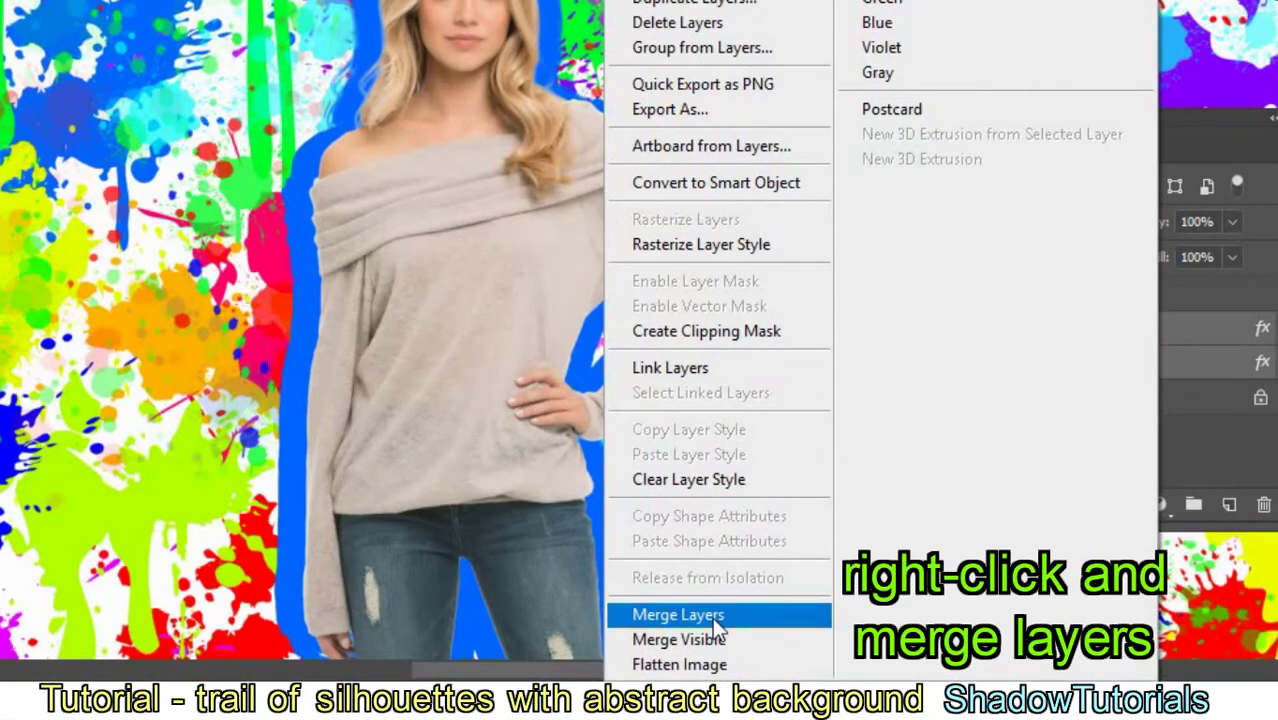
pyautogui.click(712, 617)
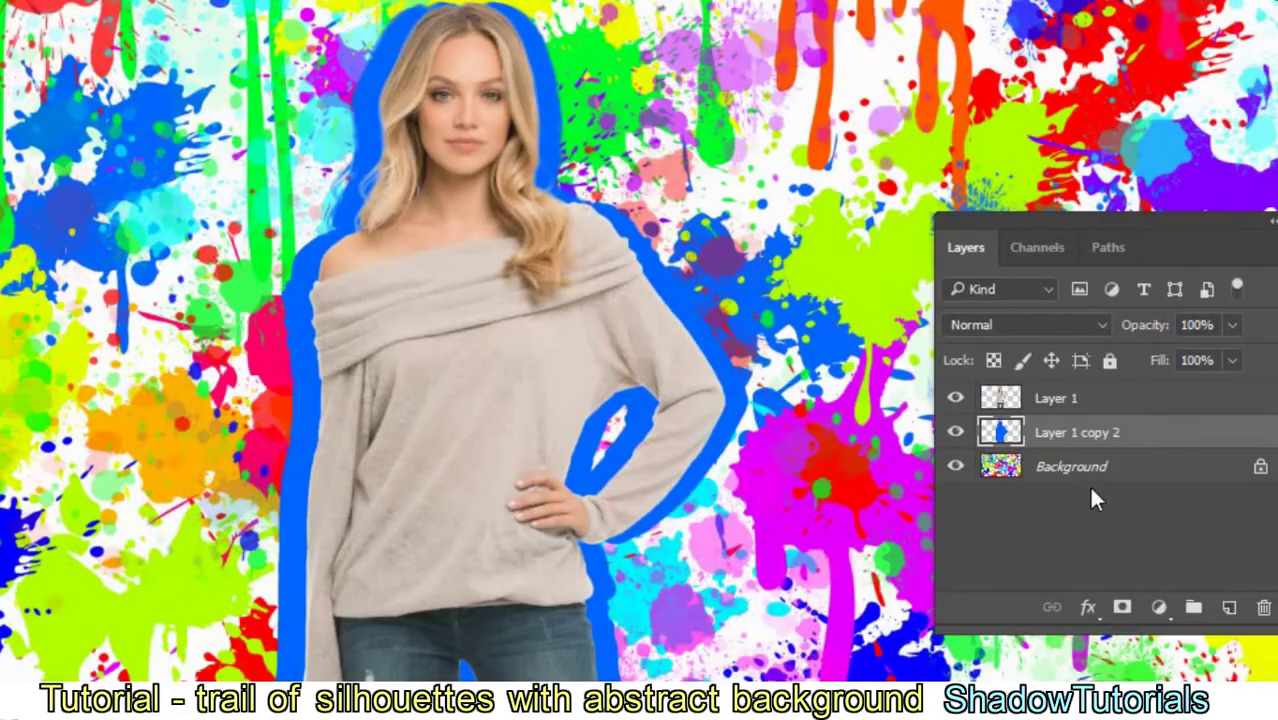
pyautogui.doubleClick(1088, 435)
pyautogui.moveTo(1073, 432); pyautogui.dragTo(1120, 432)
pyautogui.write('2')
pyautogui.press('Return')
# Duplicate Layer 2, nudge the copy slightly right, and place it below Layer 2.
pyautogui.rightClick(1155, 438)
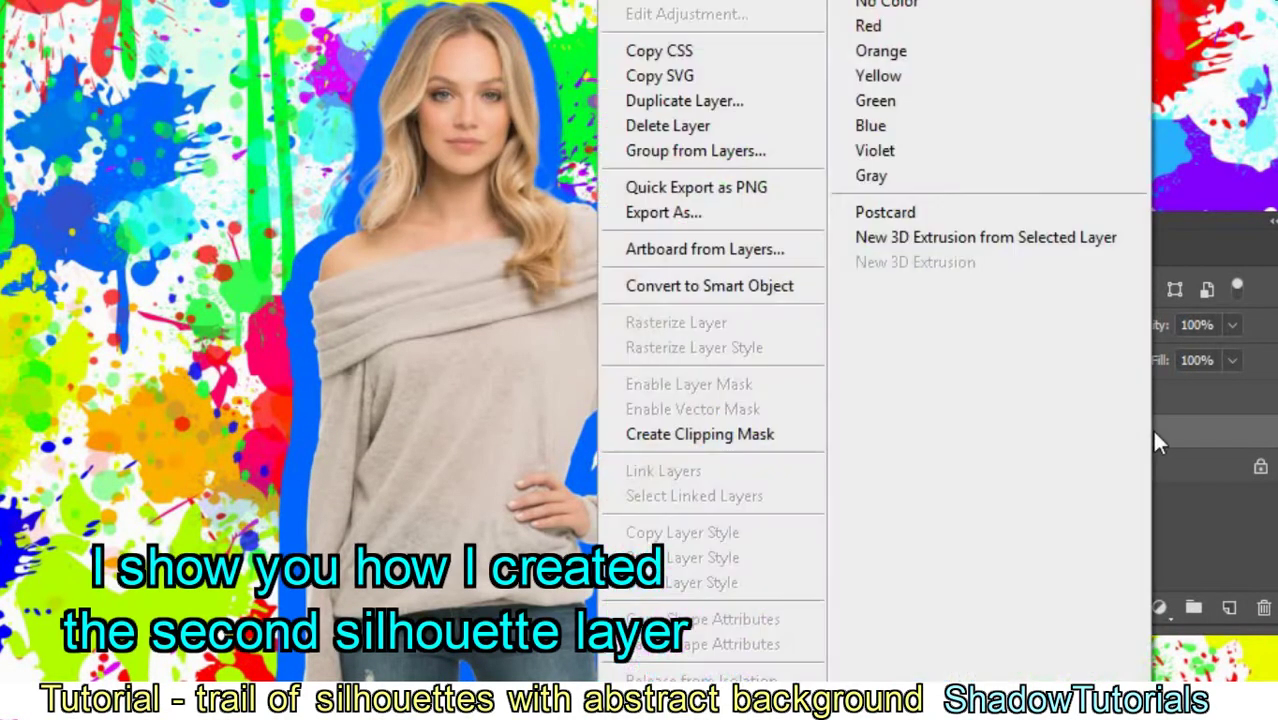
pyautogui.click(760, 102)
pyautogui.click(720, 116)
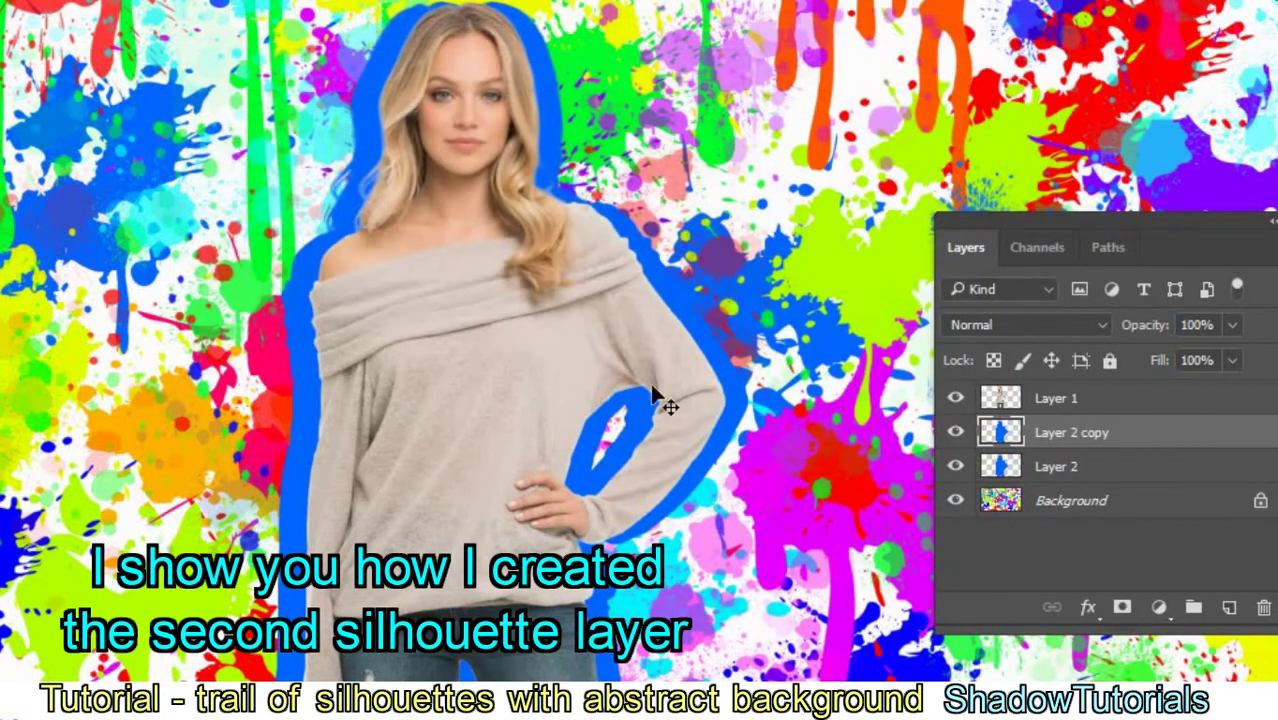
pyautogui.moveTo(655, 395); pyautogui.dragTo(688, 420)
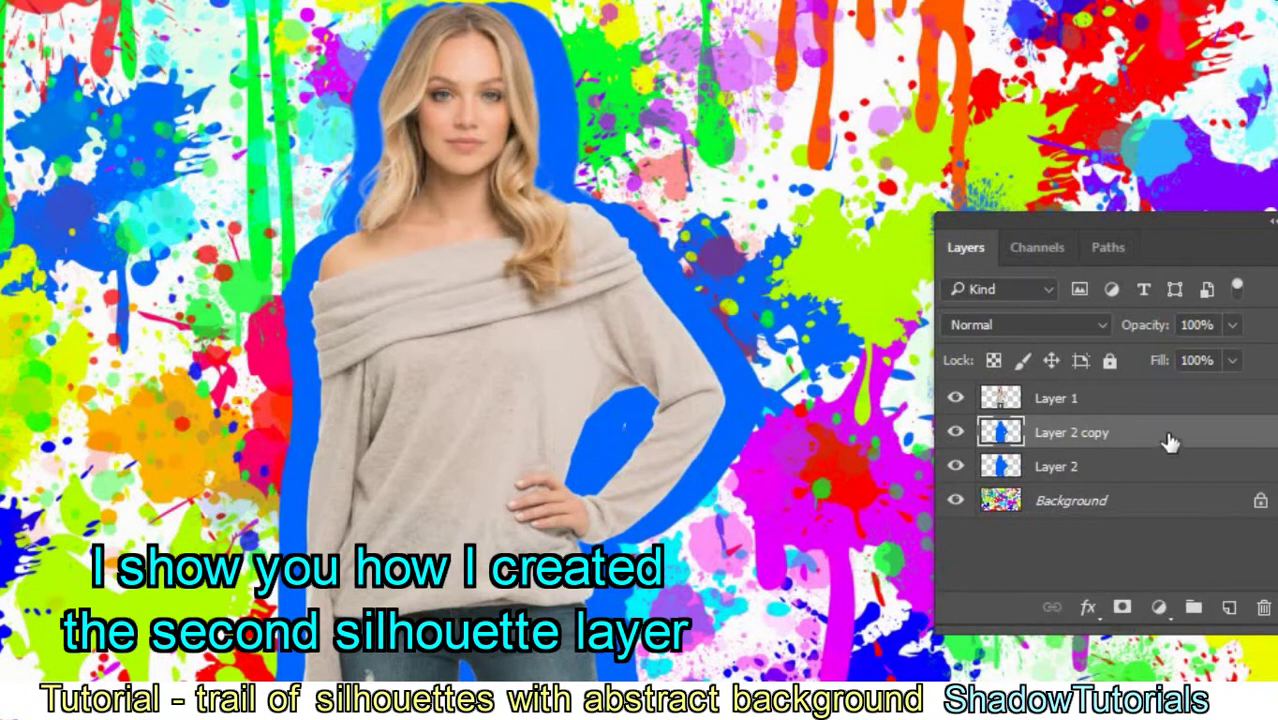
pyautogui.moveTo(1170, 443); pyautogui.dragTo(1160, 478)
# Give Layer 2 copy a magenta ff00ea colour overlay.
pyautogui.doubleClick(1155, 480)
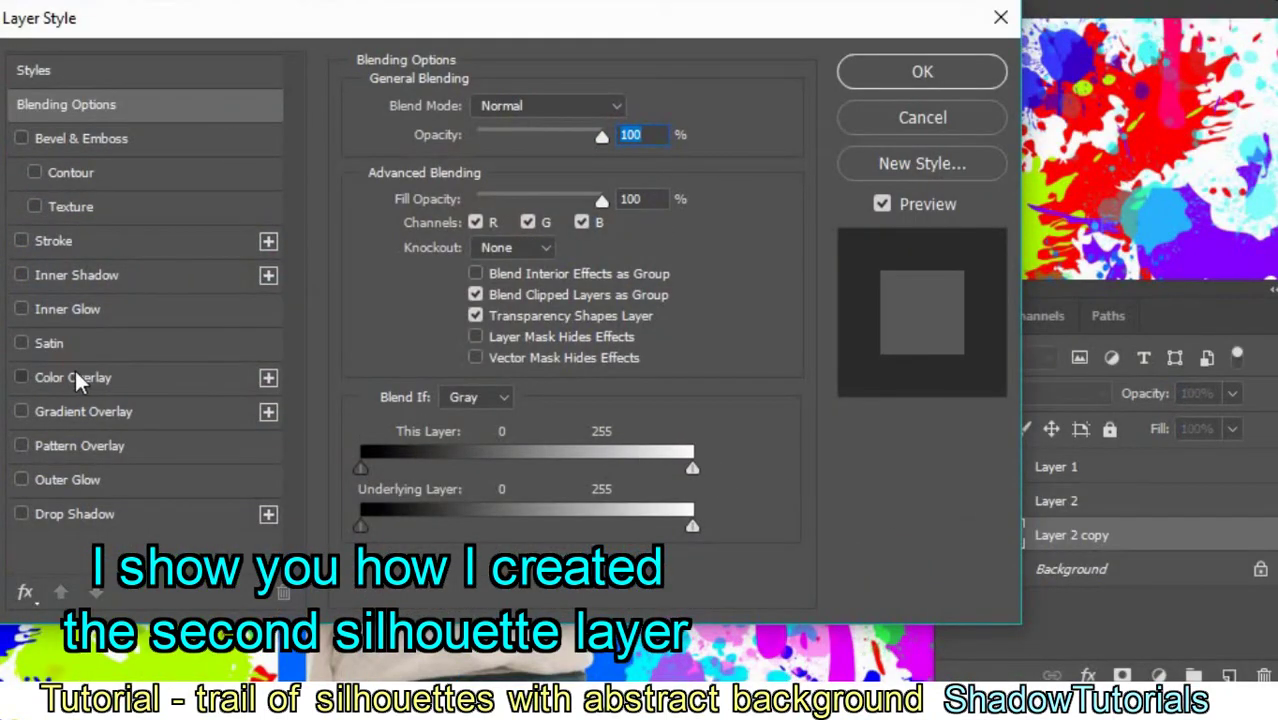
pyautogui.click(78, 380)
pyautogui.moveTo(645, 32); pyautogui.dragTo(381, 10)
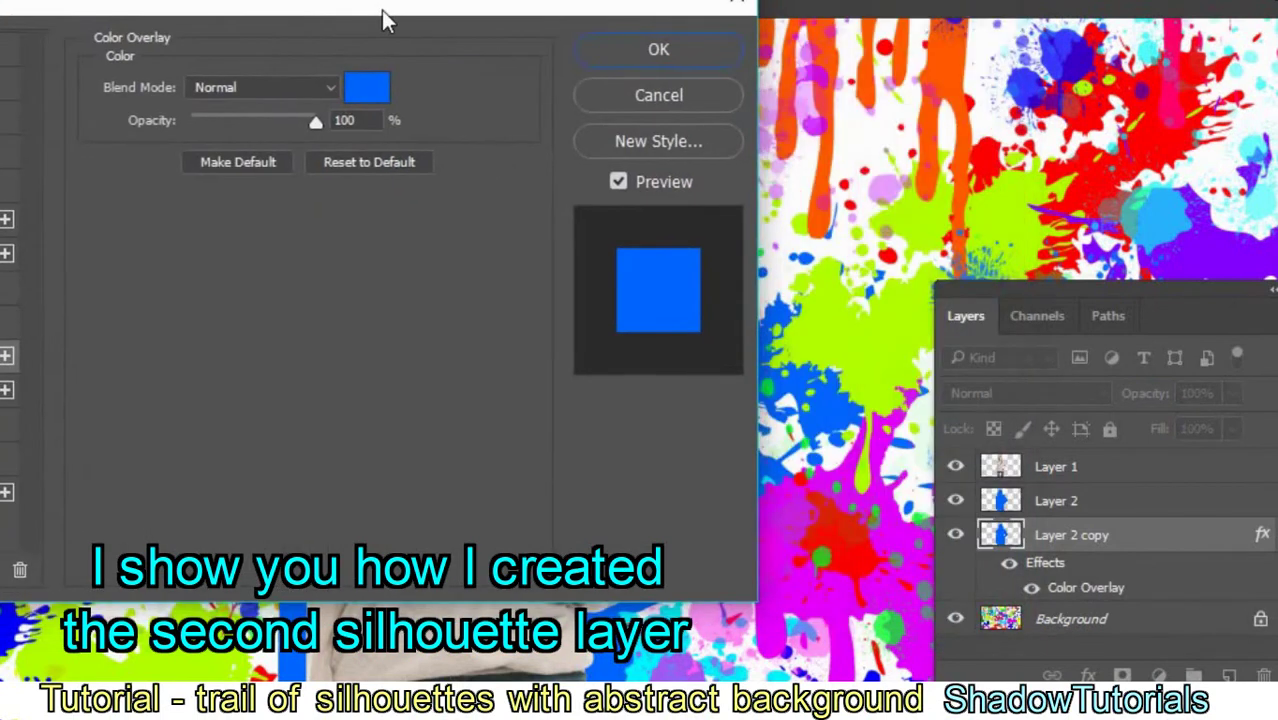
pyautogui.click(368, 88)
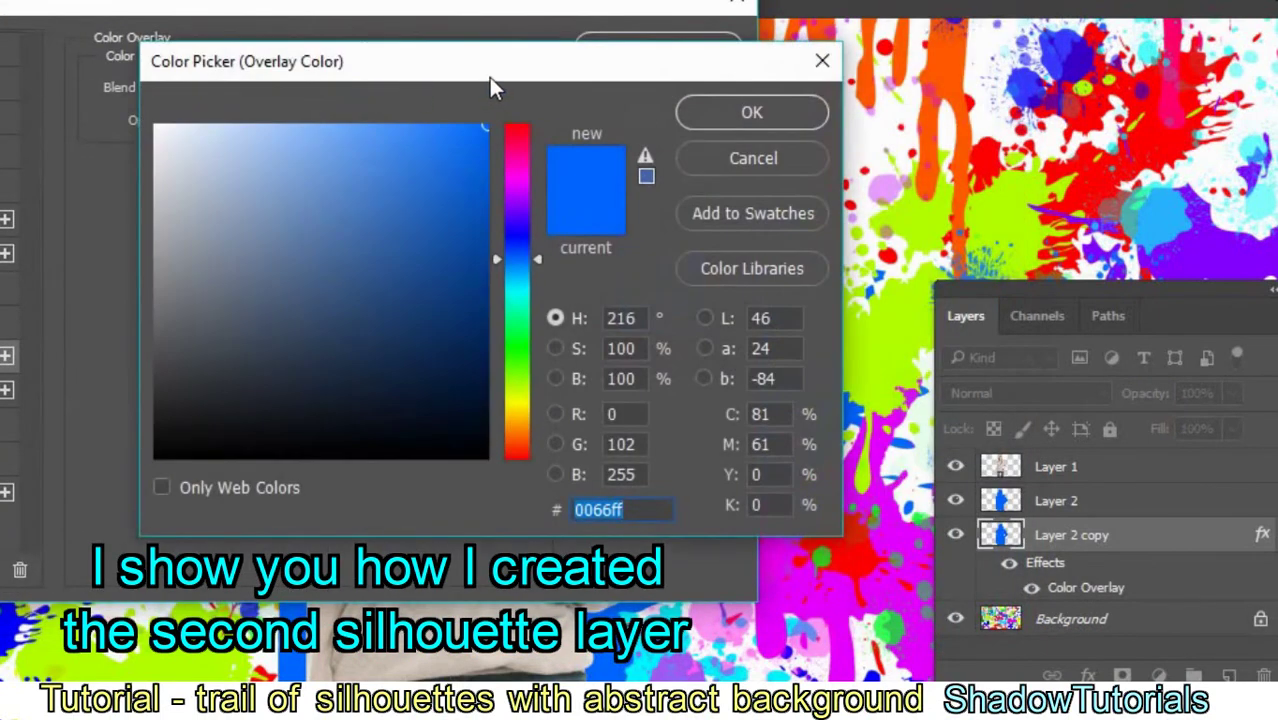
pyautogui.moveTo(489, 77); pyautogui.dragTo(251, 64)
pyautogui.click(281, 164)
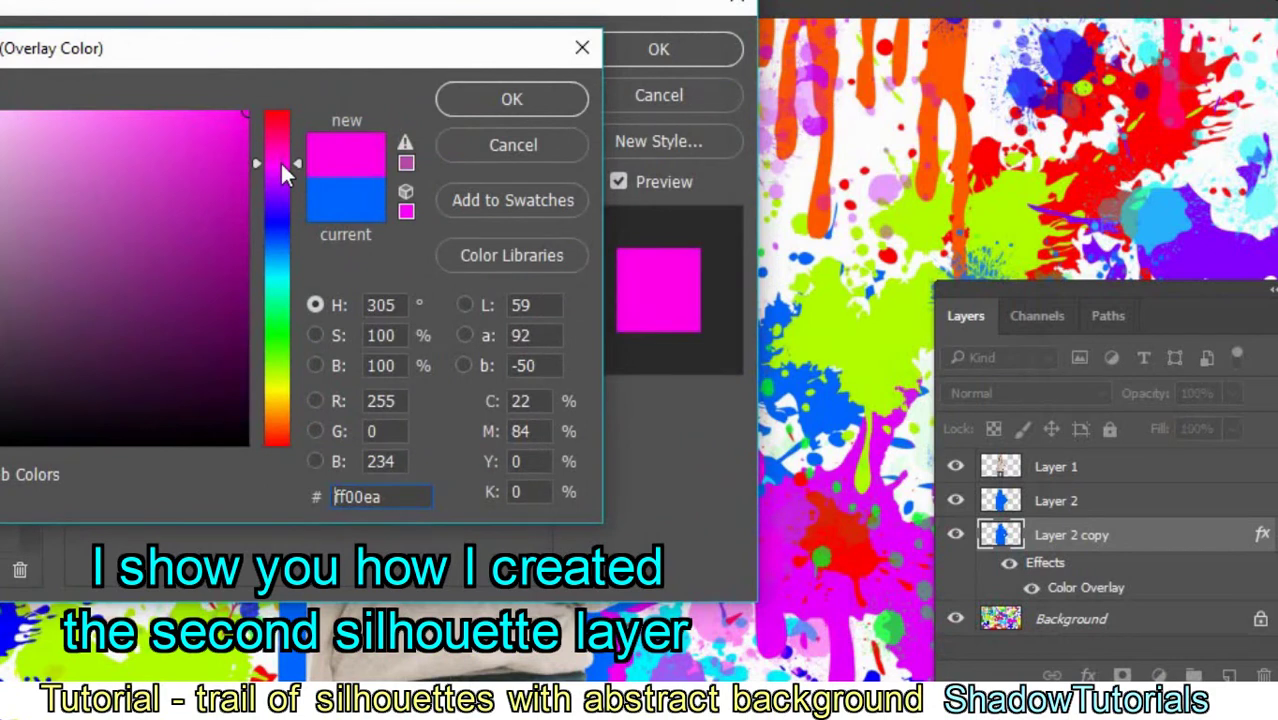
pyautogui.click(461, 99)
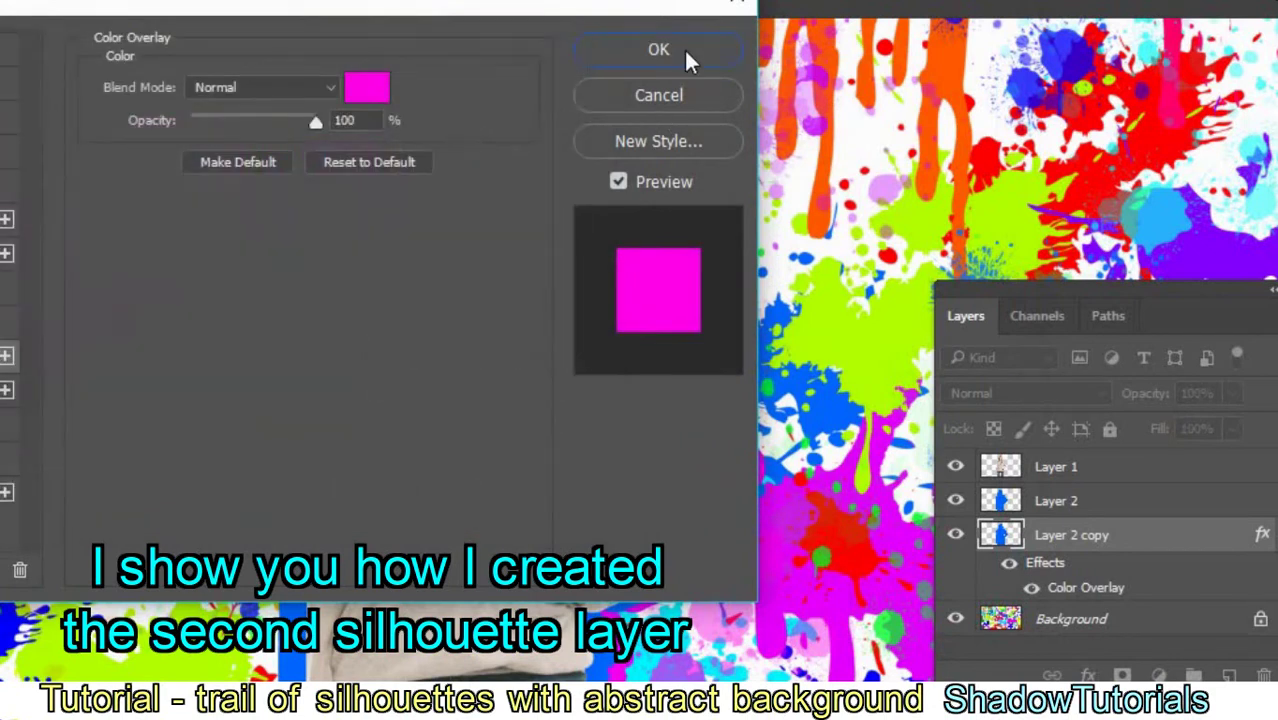
pyautogui.click(684, 48)
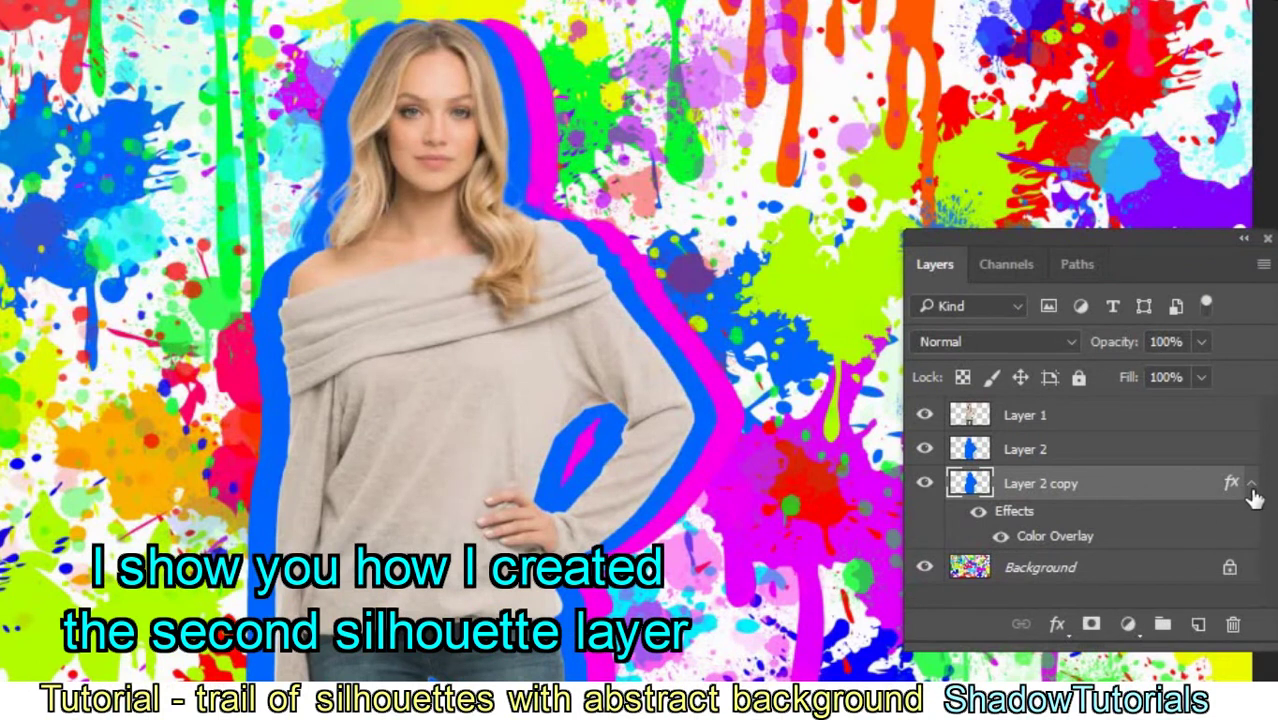
pyautogui.click(1250, 486)
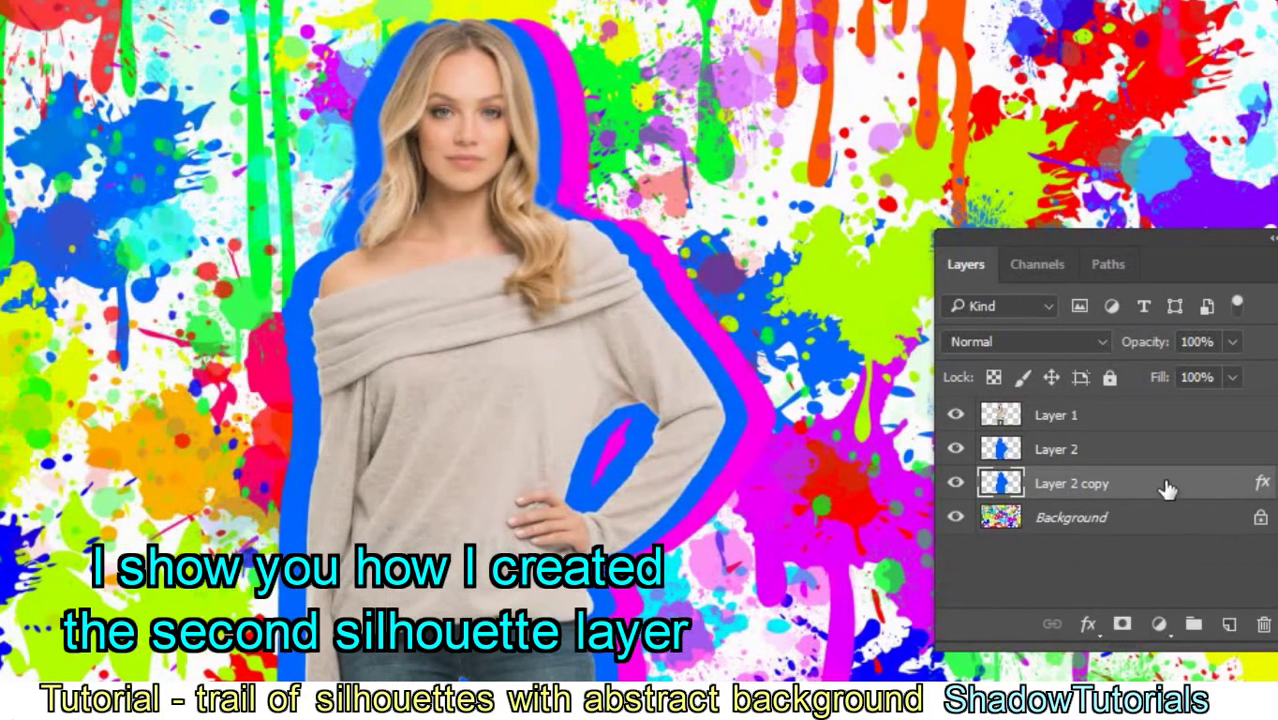
pyautogui.rightClick(1170, 491)
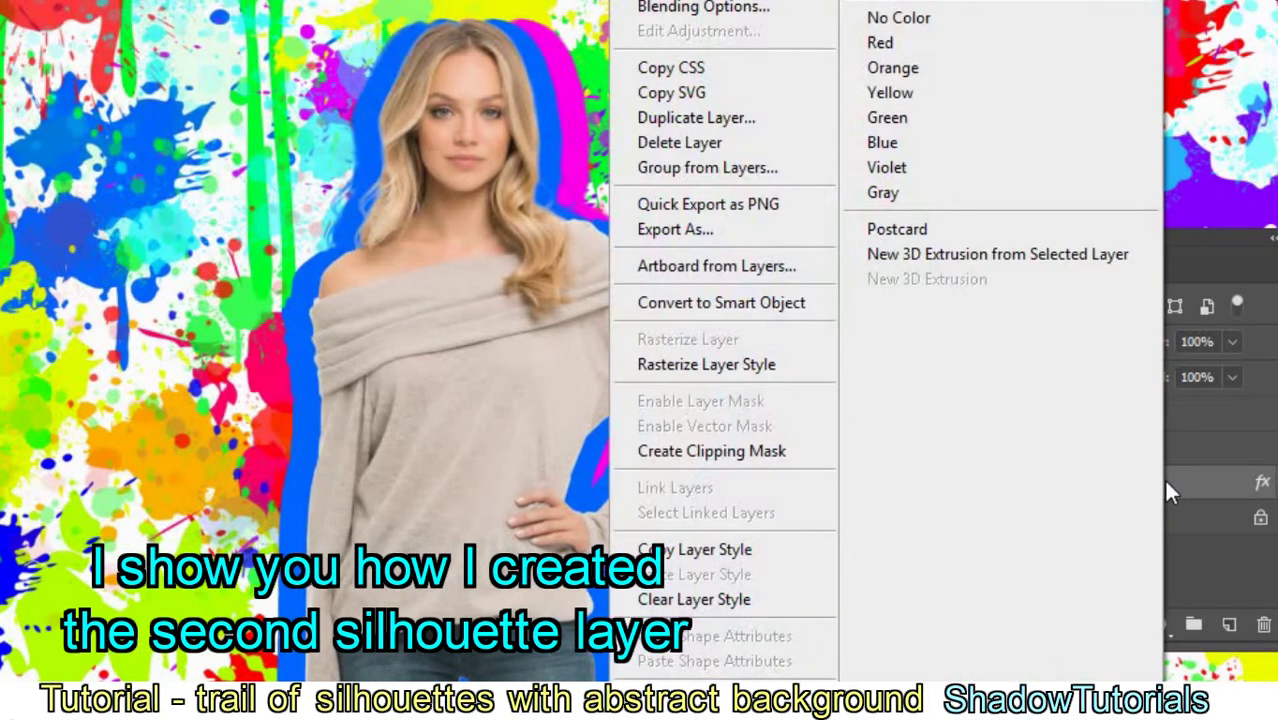
# Duplicate the magenta silhouette as Layer 2 copy 2 and shift it to the model's left.
pyautogui.click(700, 117)
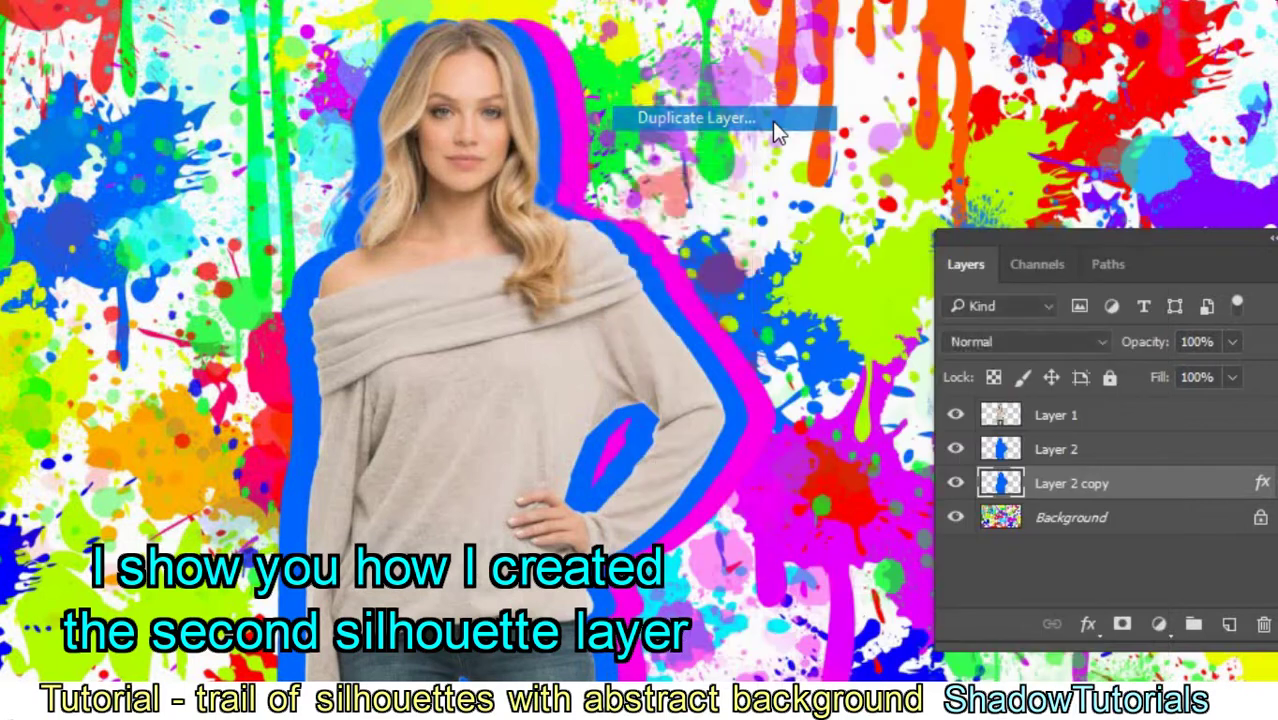
pyautogui.click(735, 140)
pyautogui.moveTo(807, 428); pyautogui.dragTo(742, 425)
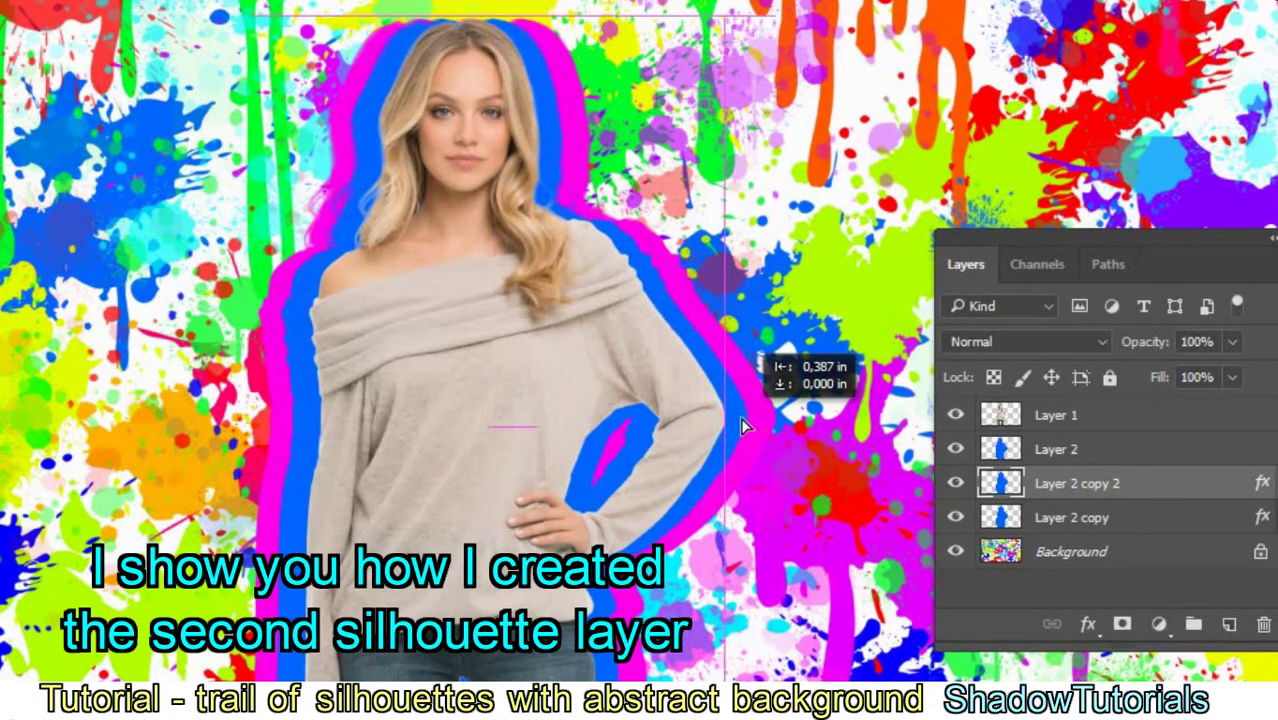